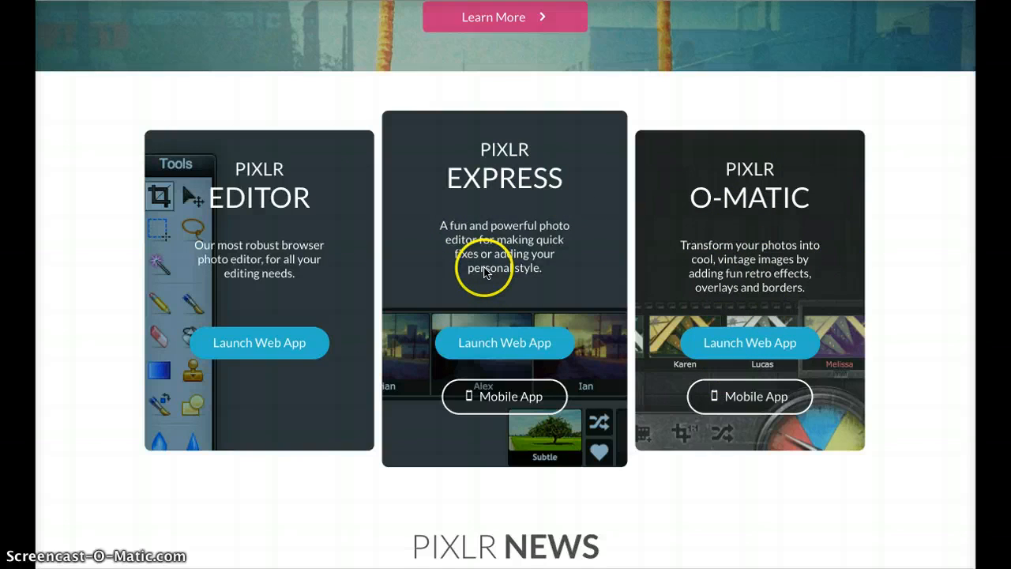
# Launch the Pixlr Editor web app and open the photo PA060014.JPG from the computer's For video folder
pyautogui.click(253, 342)
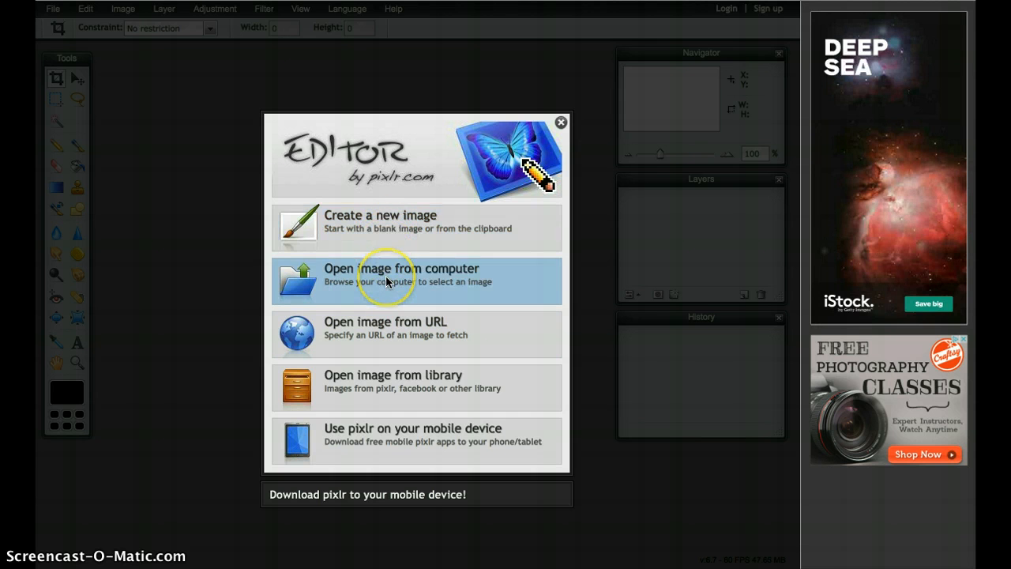
pyautogui.click(391, 327)
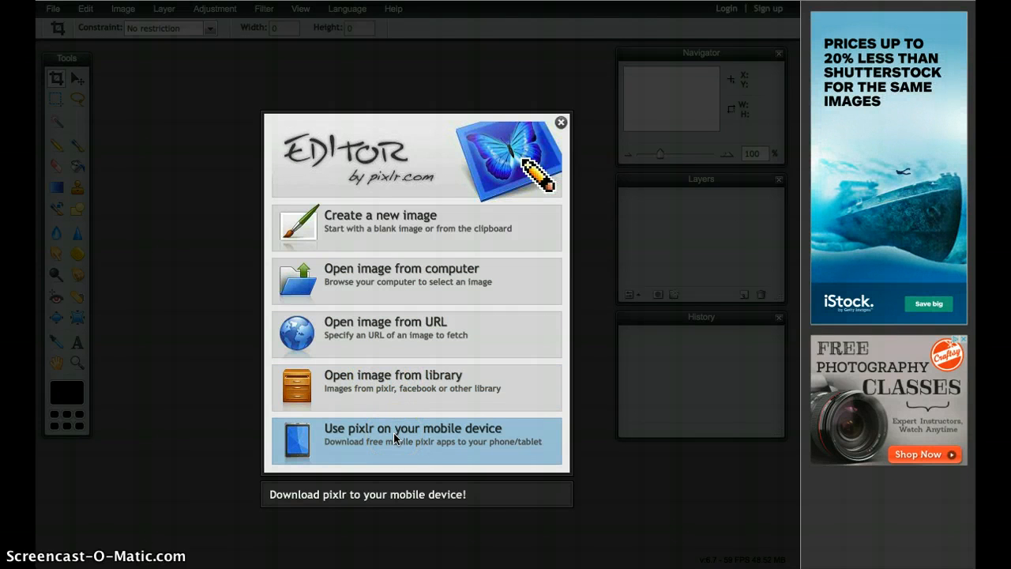
pyautogui.click(385, 288)
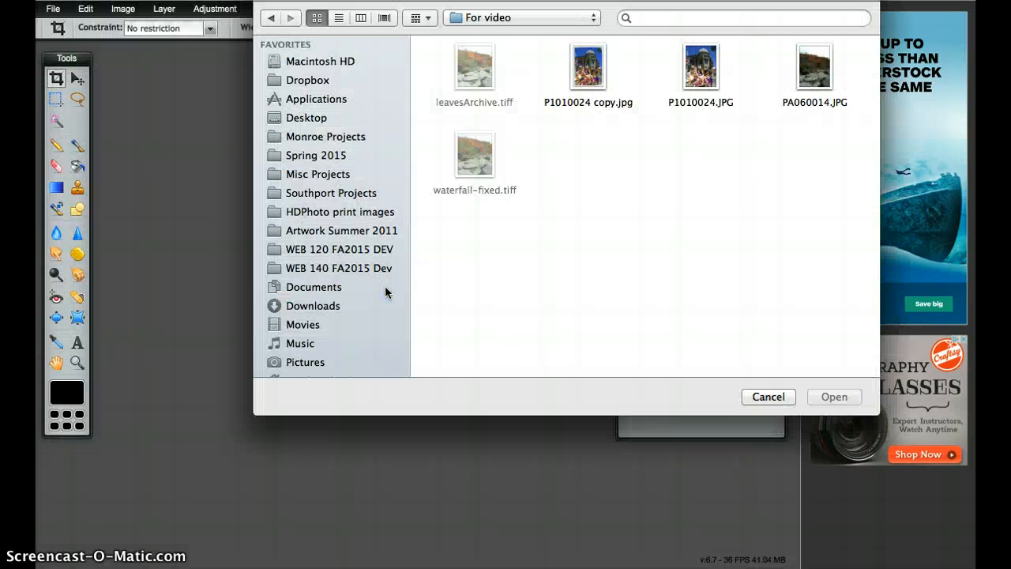
pyautogui.click(814, 69)
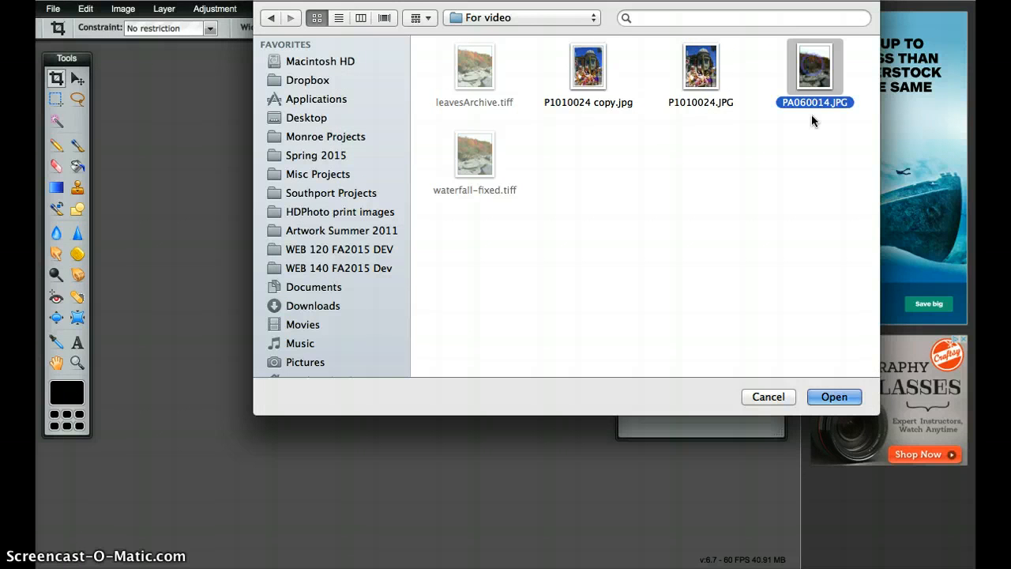
pyautogui.click(831, 395)
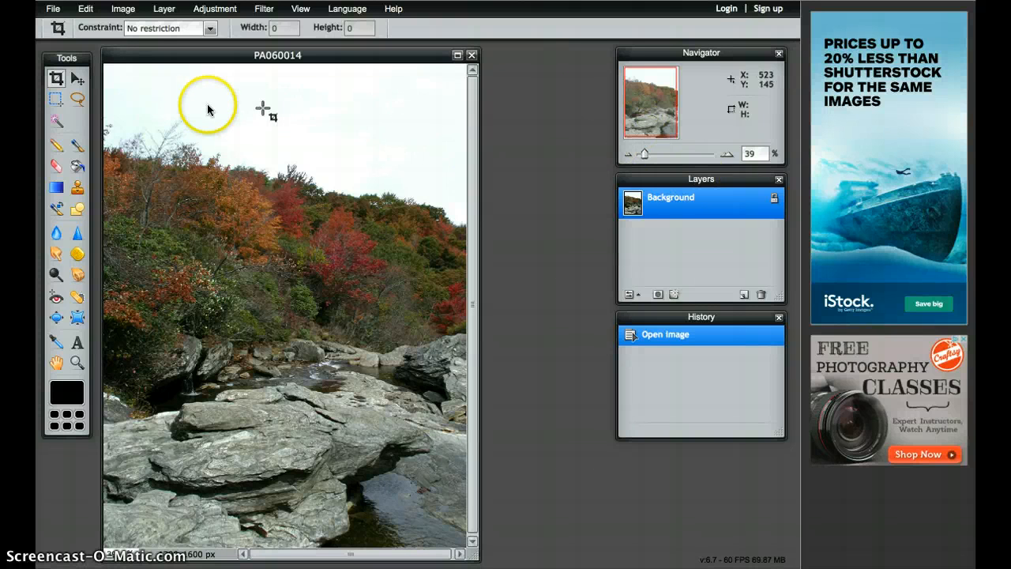
pyautogui.click(78, 81)
pyautogui.click(80, 80)
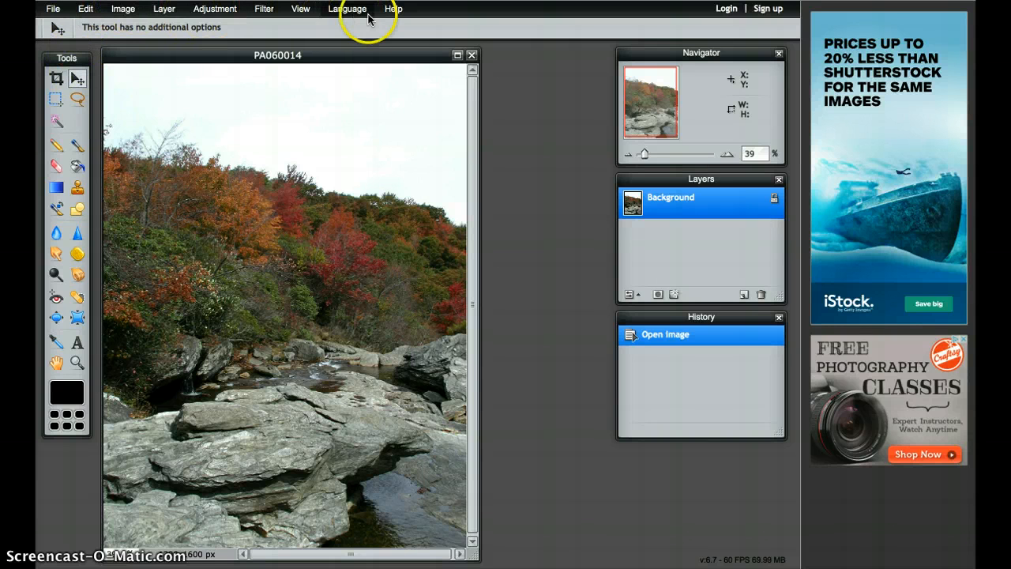
pyautogui.click(213, 7)
pyautogui.click(213, 8)
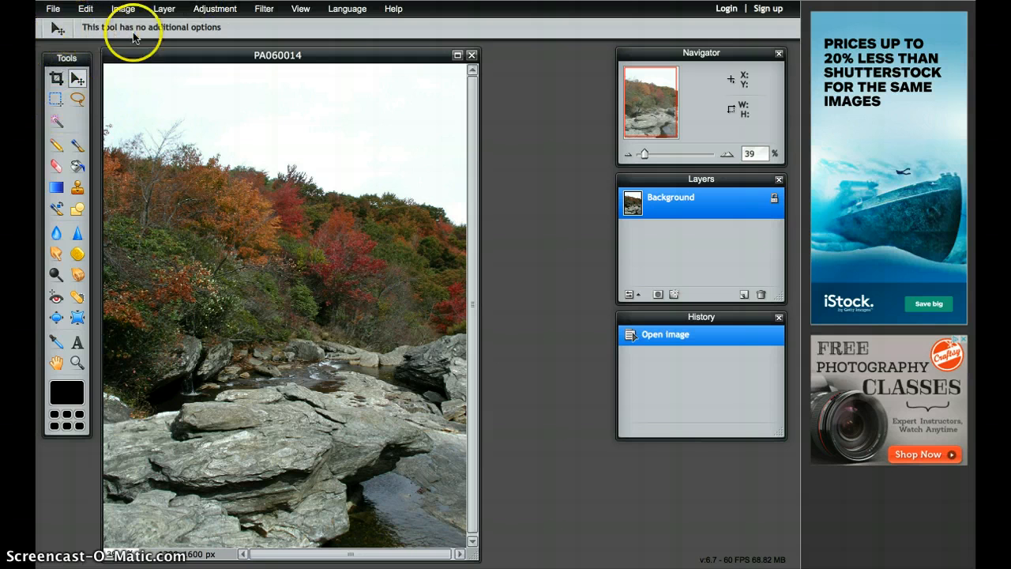
pyautogui.click(56, 79)
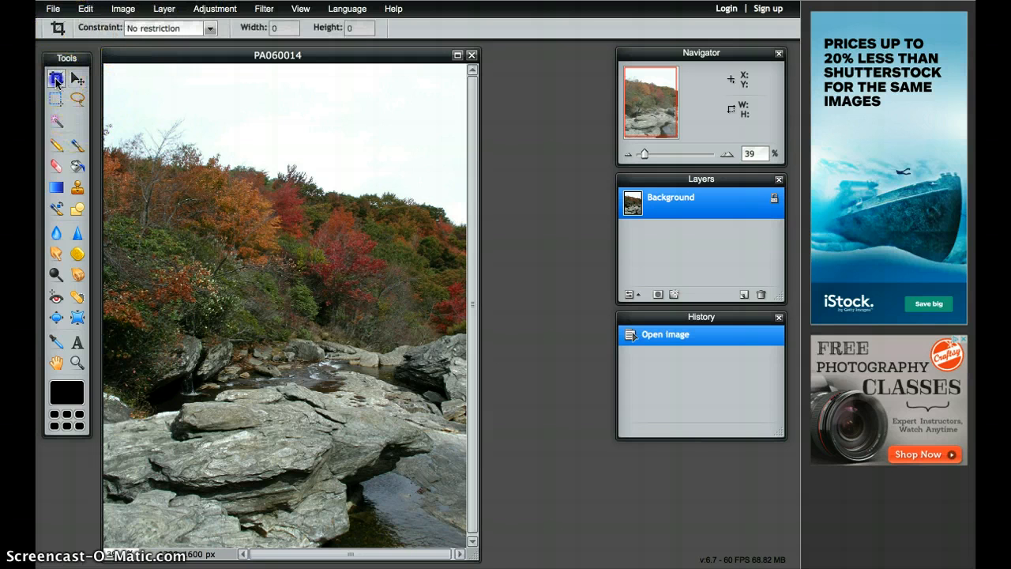
pyautogui.click(56, 147)
pyautogui.click(77, 187)
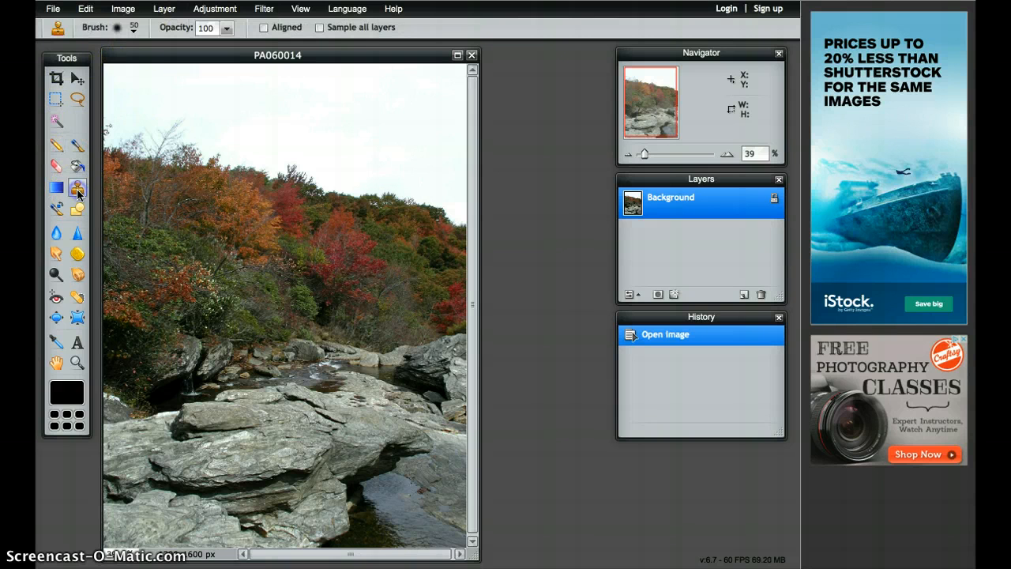
pyautogui.click(56, 79)
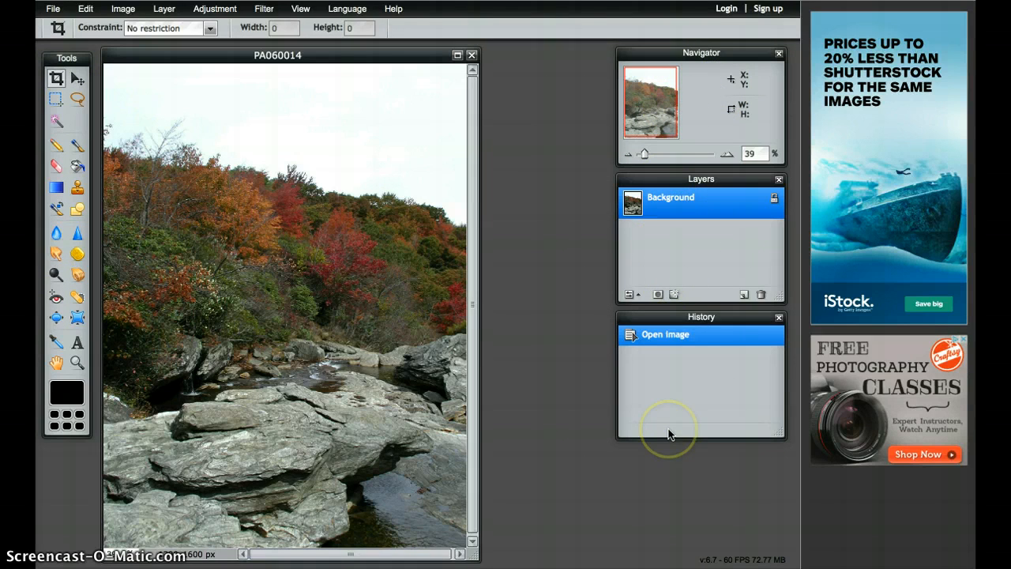
pyautogui.click(400, 59)
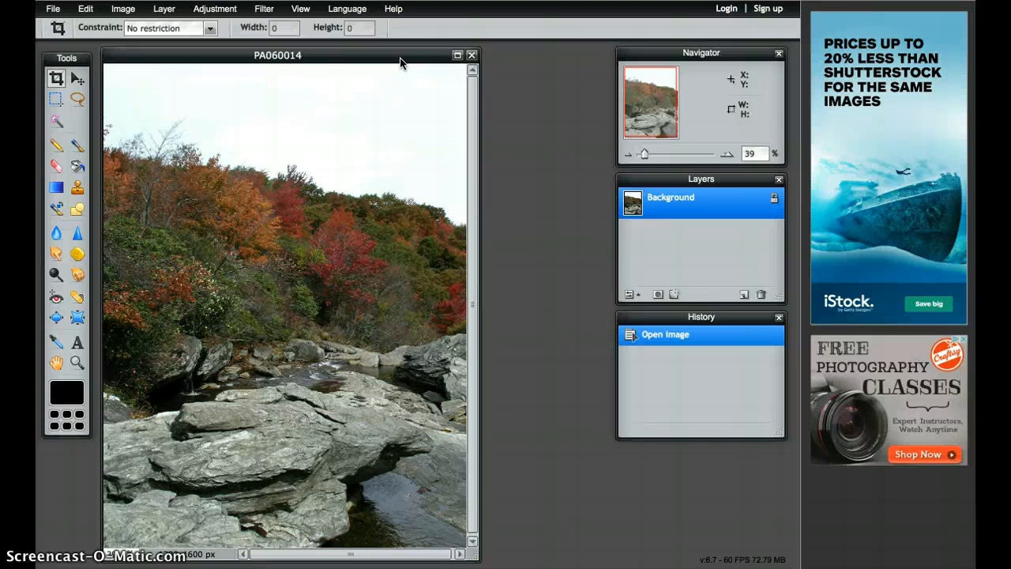
# Crop off the upper strip of sky across the photo's full width with no size restriction, keeping about 1201 x 1468 px
pyautogui.scroll(-1, 270, 174)
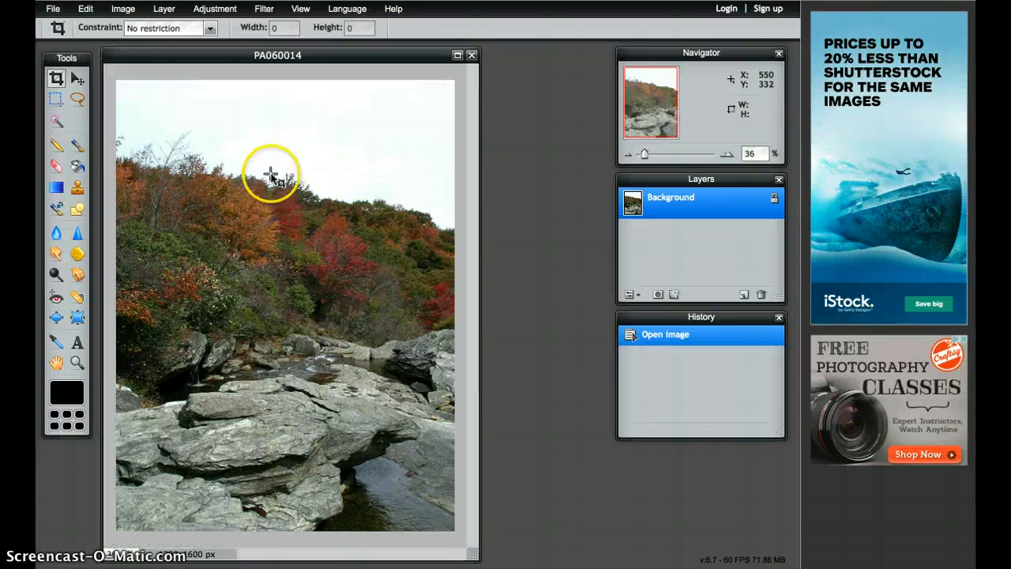
pyautogui.click(122, 10)
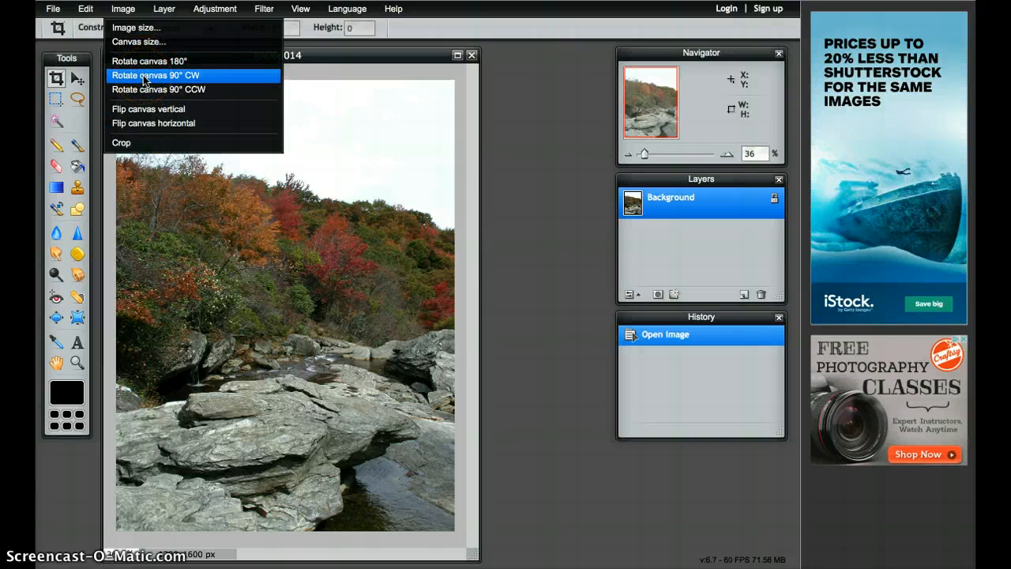
pyautogui.click(123, 10)
pyautogui.click(56, 79)
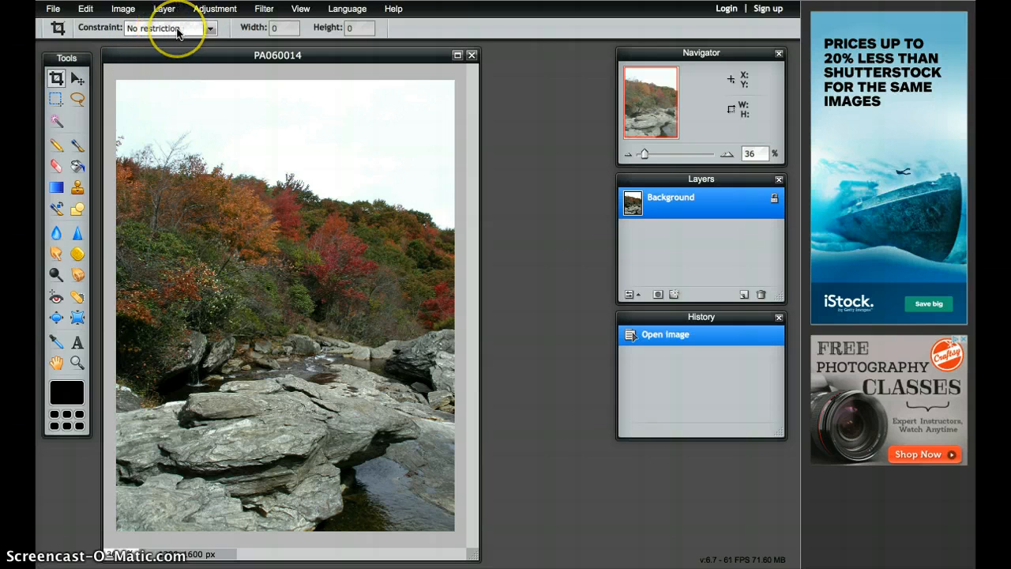
pyautogui.click(210, 28)
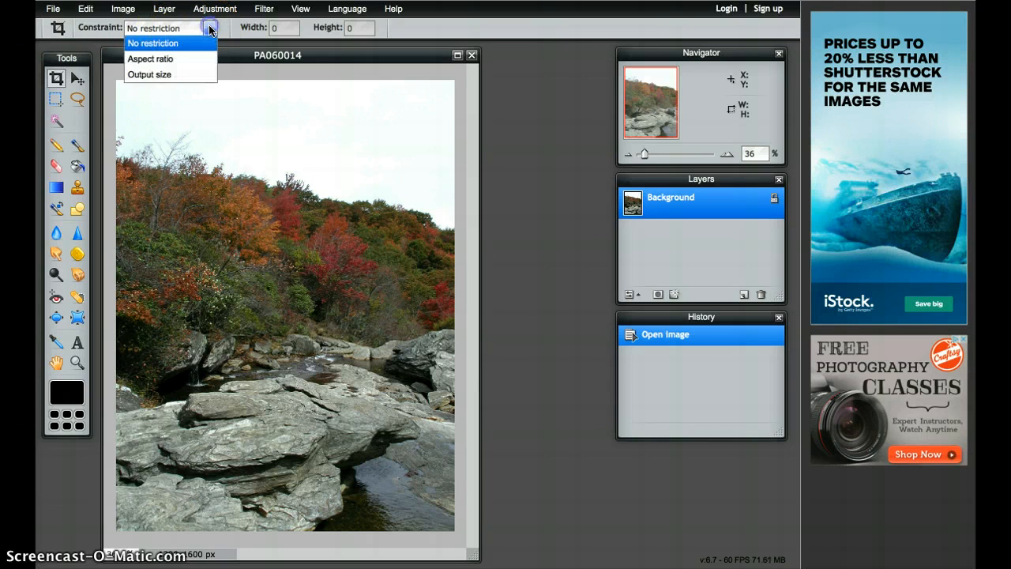
pyautogui.click(210, 29)
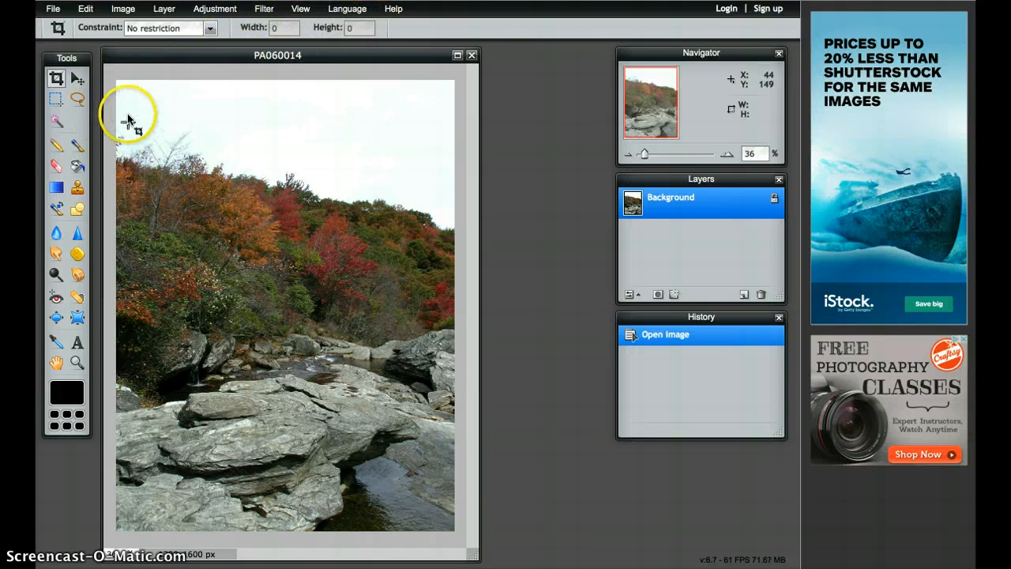
pyautogui.moveTo(117, 117); pyautogui.dragTo(456, 533)
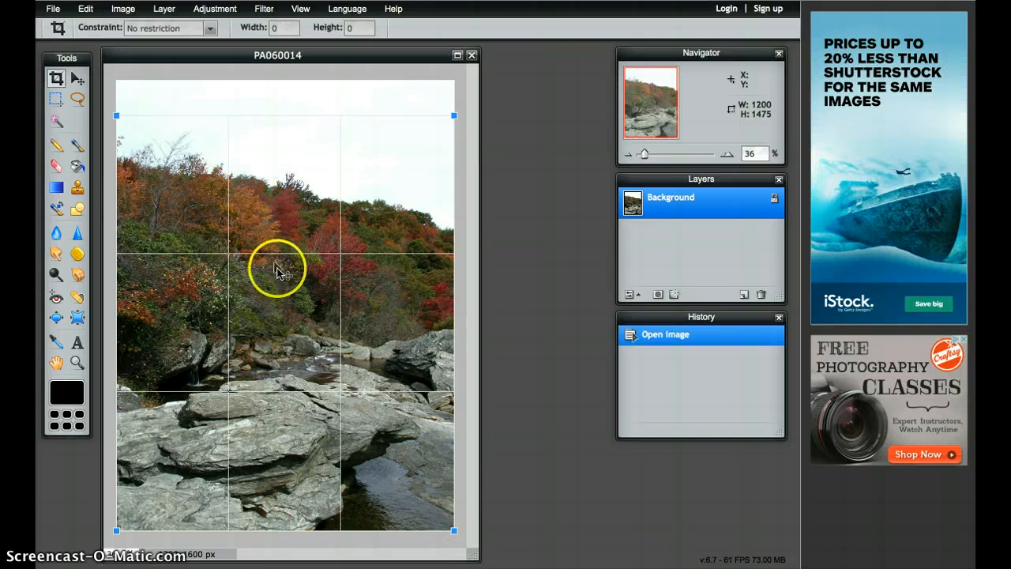
pyautogui.moveTo(273, 268); pyautogui.dragTo(274, 329)
pyautogui.moveTo(452, 114)
pyautogui.mouseDown()
pyautogui.moveTo(413, 140)
pyautogui.moveTo(456, 112)
pyautogui.mouseUp()
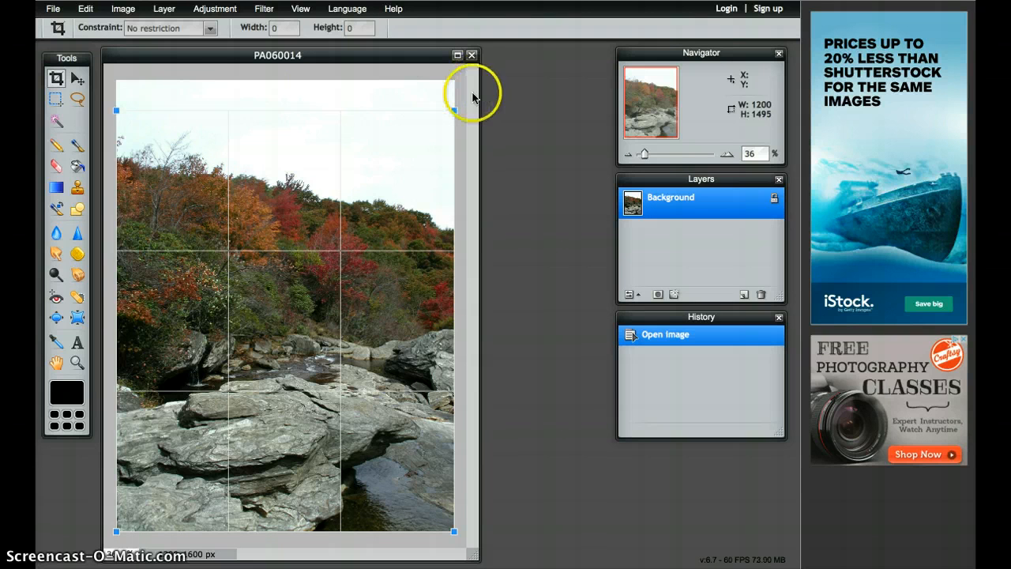
pyautogui.moveTo(453, 112); pyautogui.dragTo(454, 118)
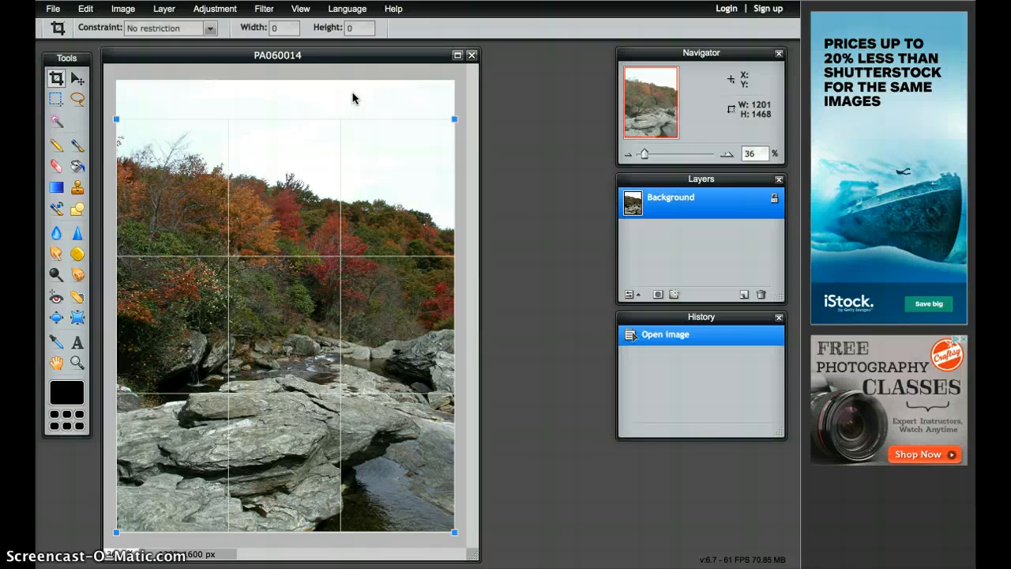
pyautogui.press('Return')
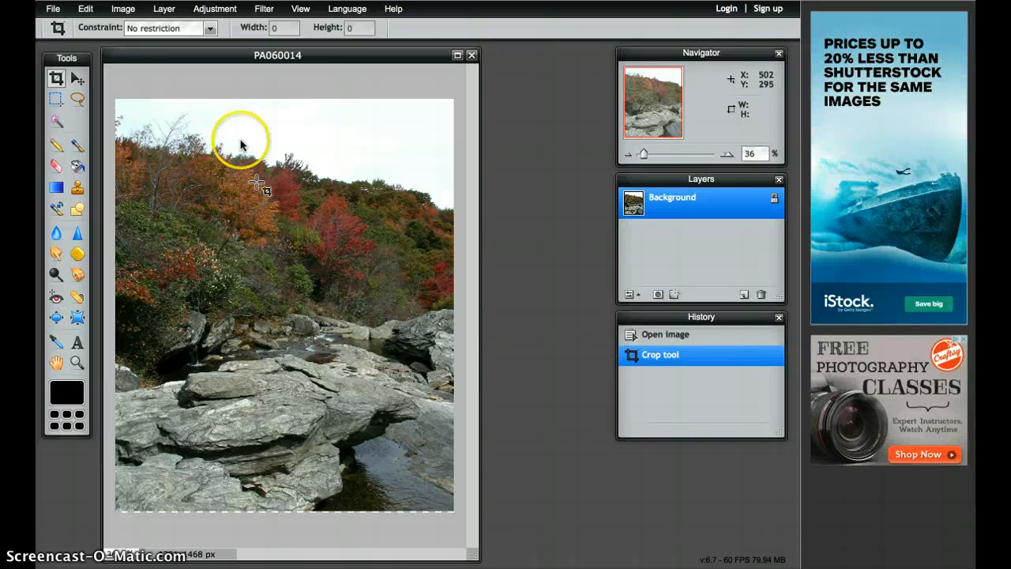
# Lighten the photo's midtones with a Levels adjustment, setting the midtone input level to about 0.73
pyautogui.click(209, 29)
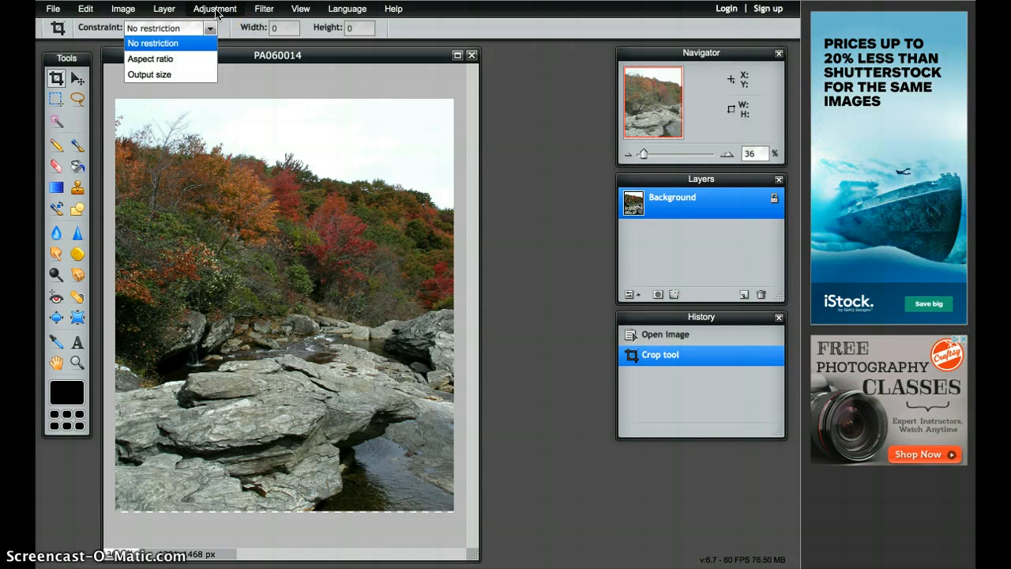
pyautogui.rightClick(215, 11)
pyautogui.click(208, 12)
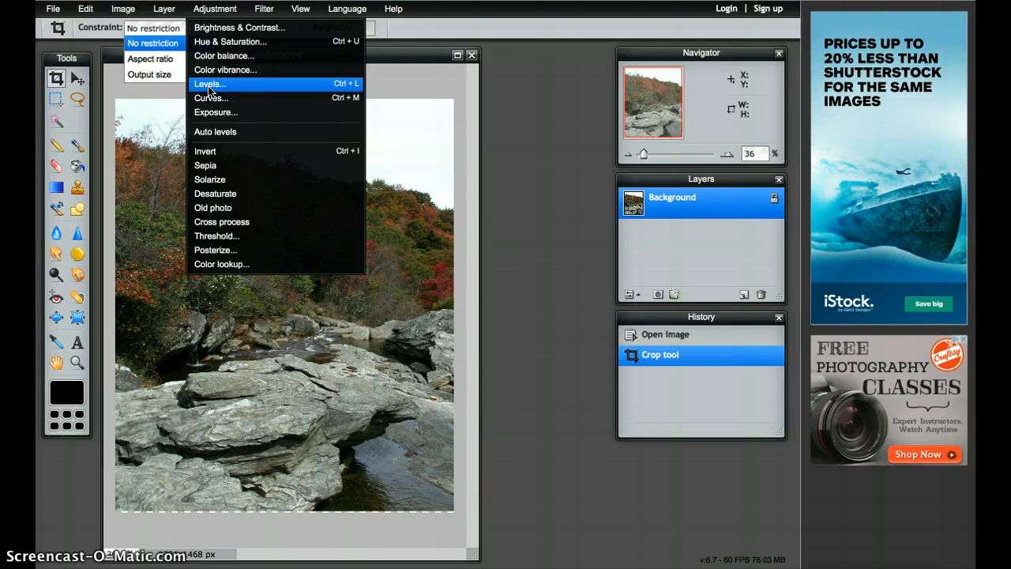
pyautogui.click(209, 84)
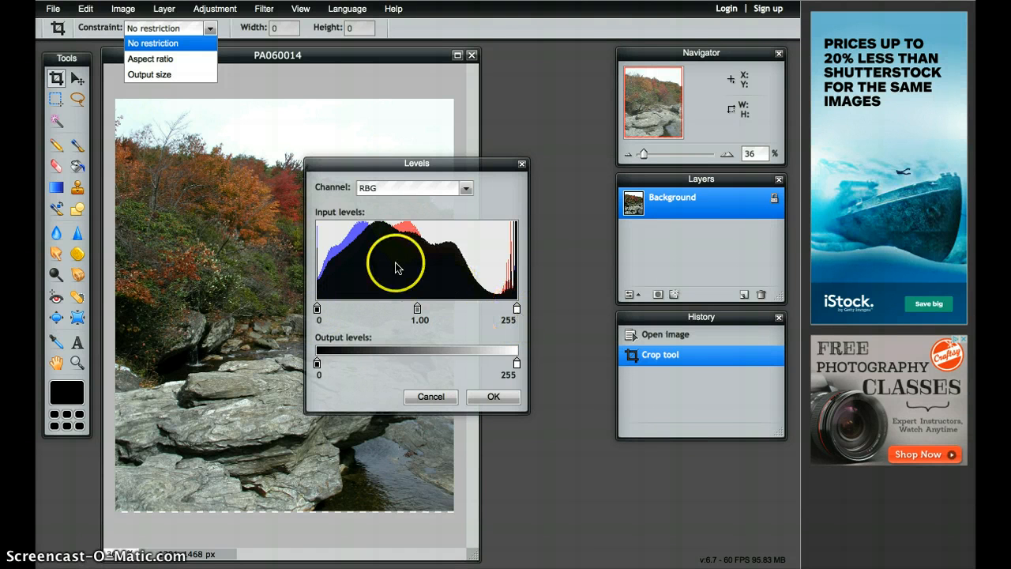
pyautogui.click(417, 310)
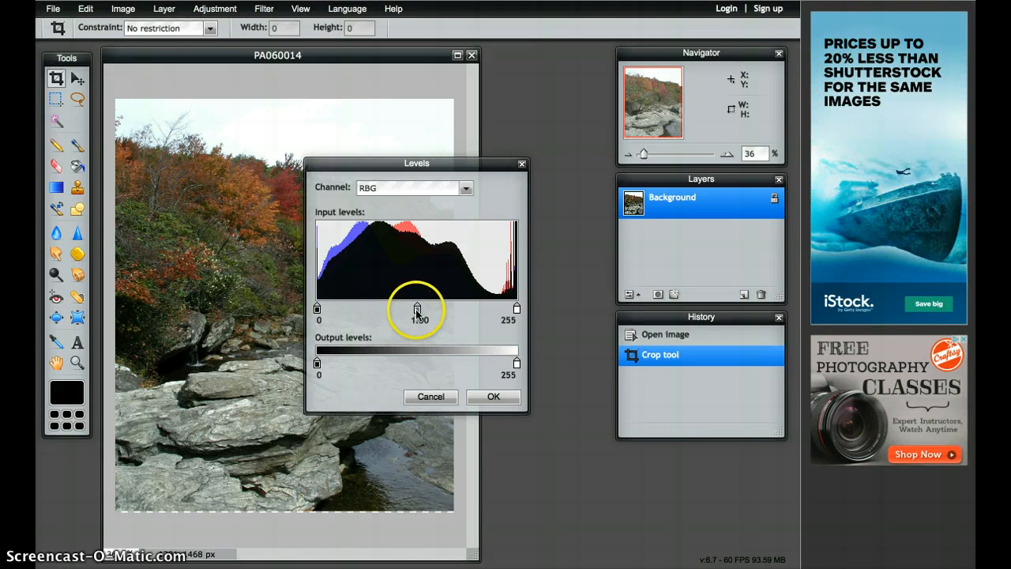
pyautogui.moveTo(416, 311); pyautogui.dragTo(403, 316)
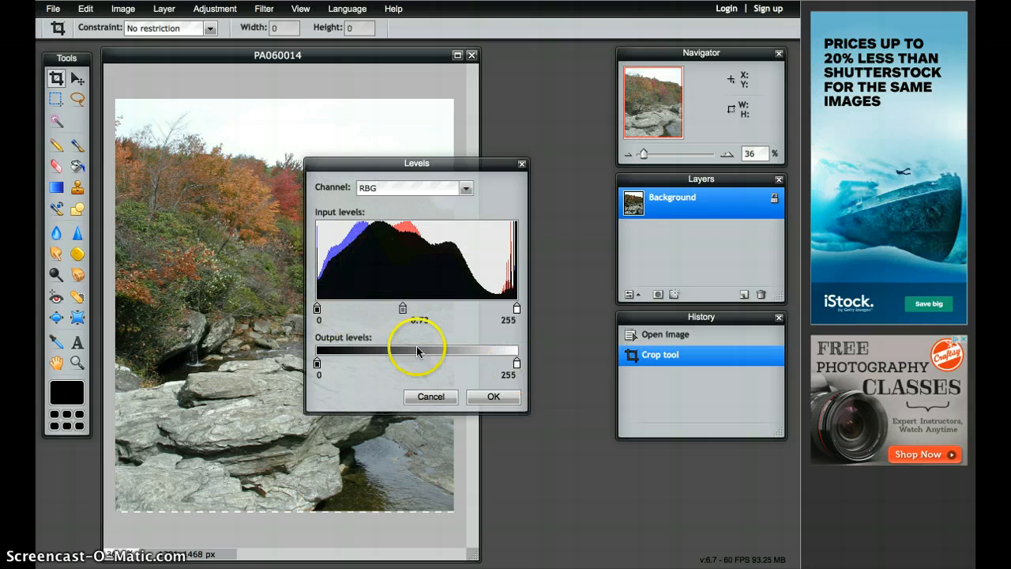
pyautogui.click(489, 398)
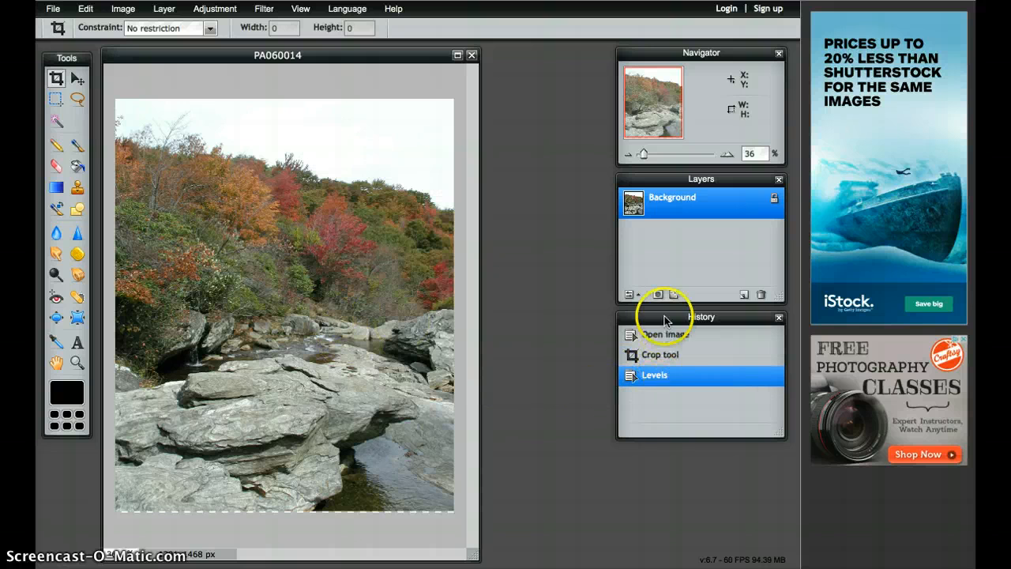
# Compare the photo before and after the Levels adjustment using the edit history, ending on the adjusted version
pyautogui.click(662, 356)
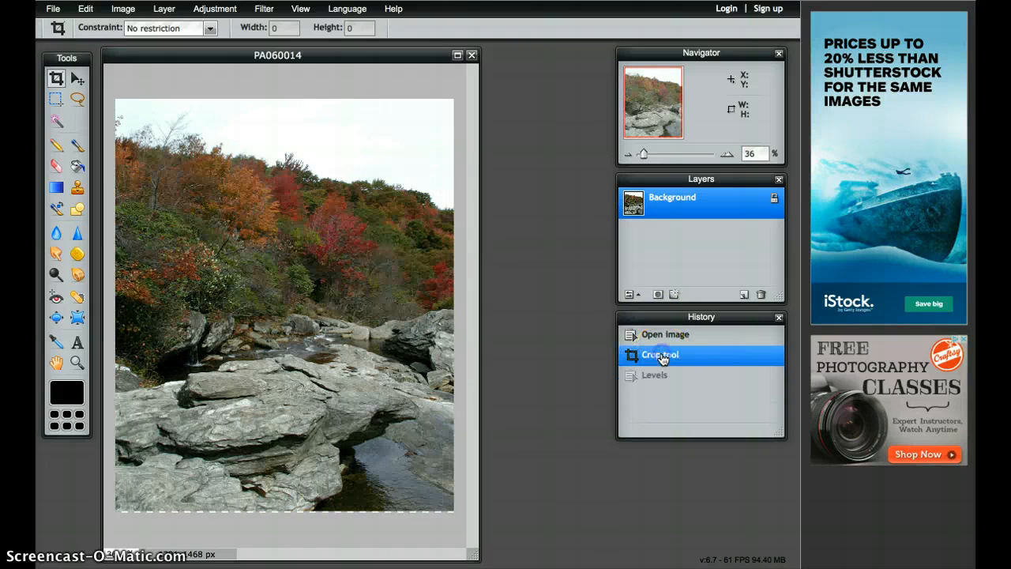
pyautogui.click(661, 378)
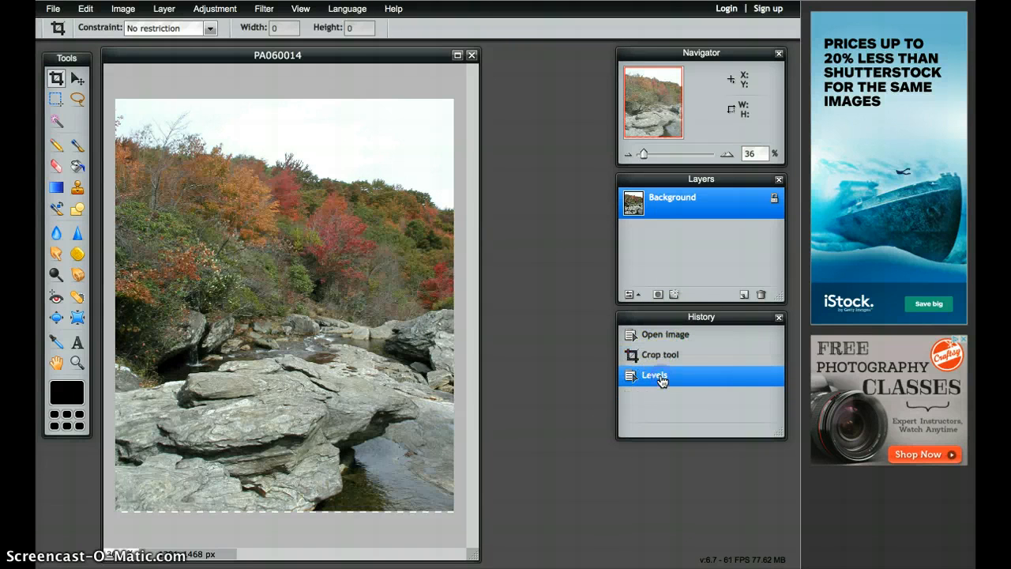
pyautogui.click(660, 355)
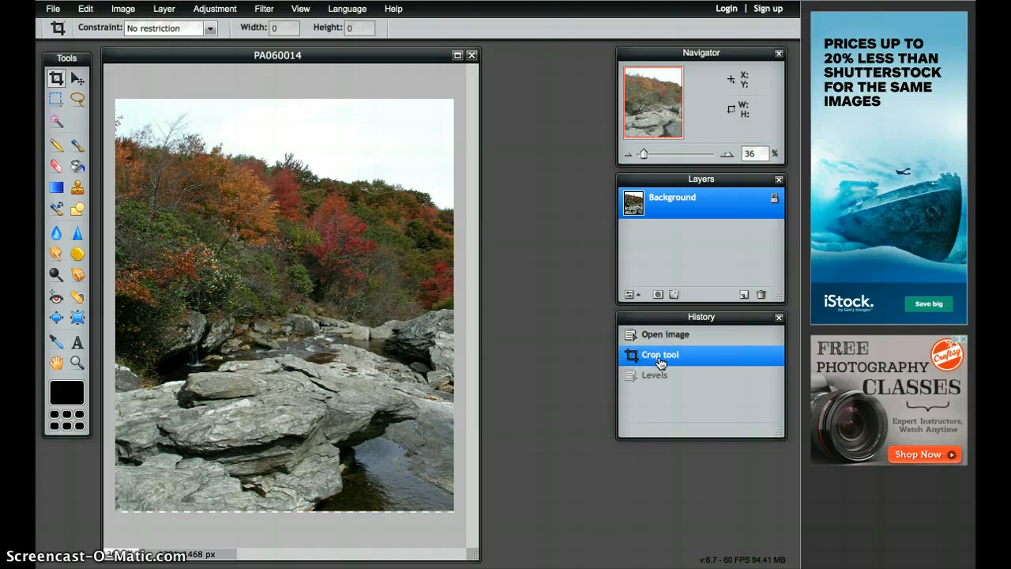
pyautogui.click(660, 377)
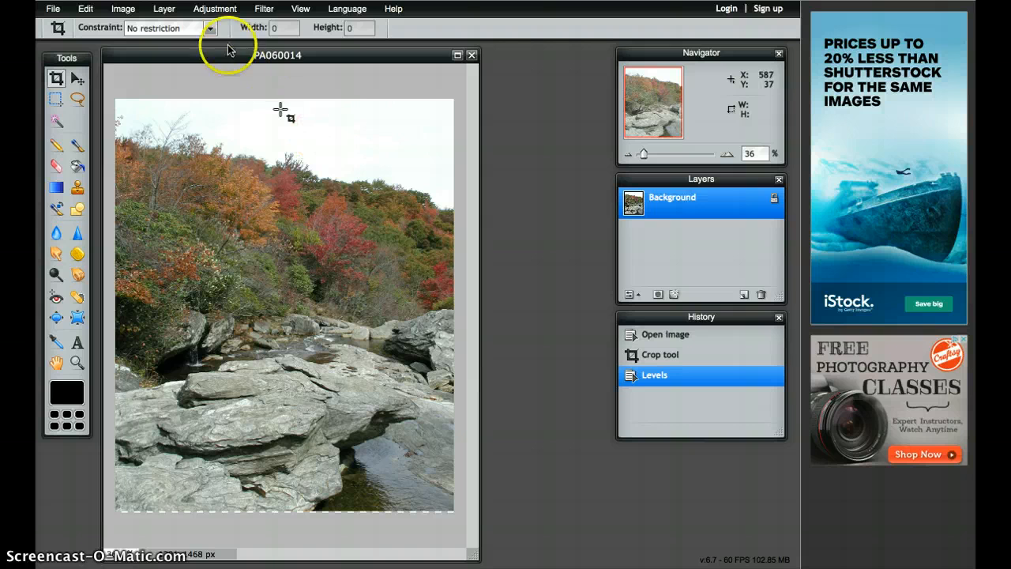
# Increase the photo's contrast moderately with Brightness & Contrast, leaving brightness at 0
pyautogui.click(213, 9)
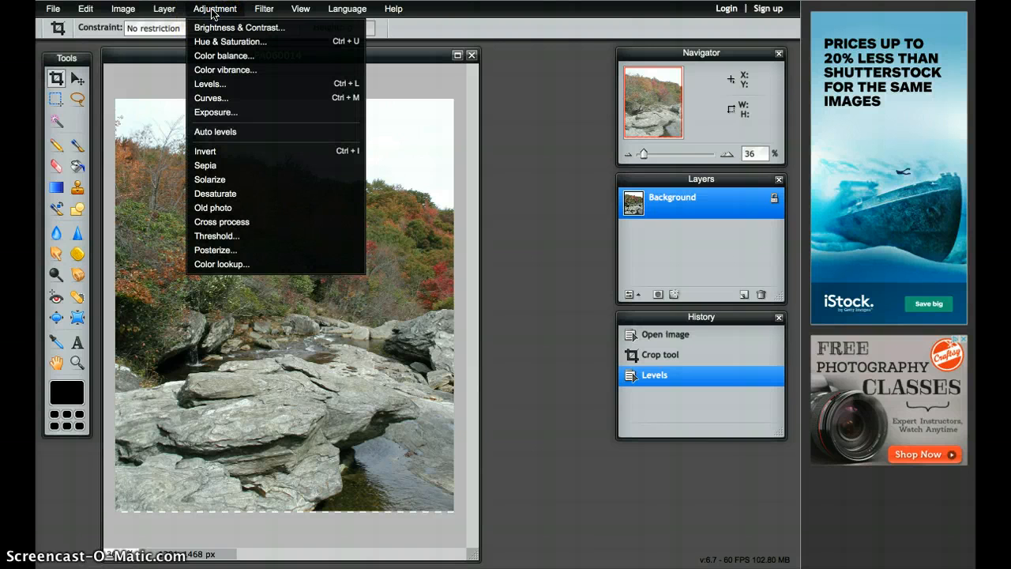
pyautogui.click(217, 29)
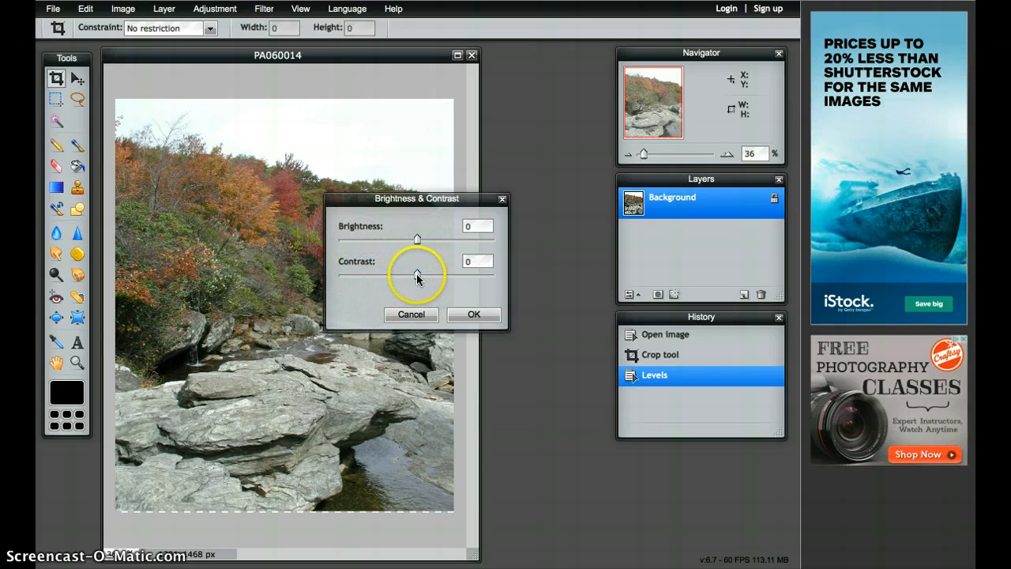
pyautogui.moveTo(416, 273); pyautogui.dragTo(443, 279)
pyautogui.click(473, 316)
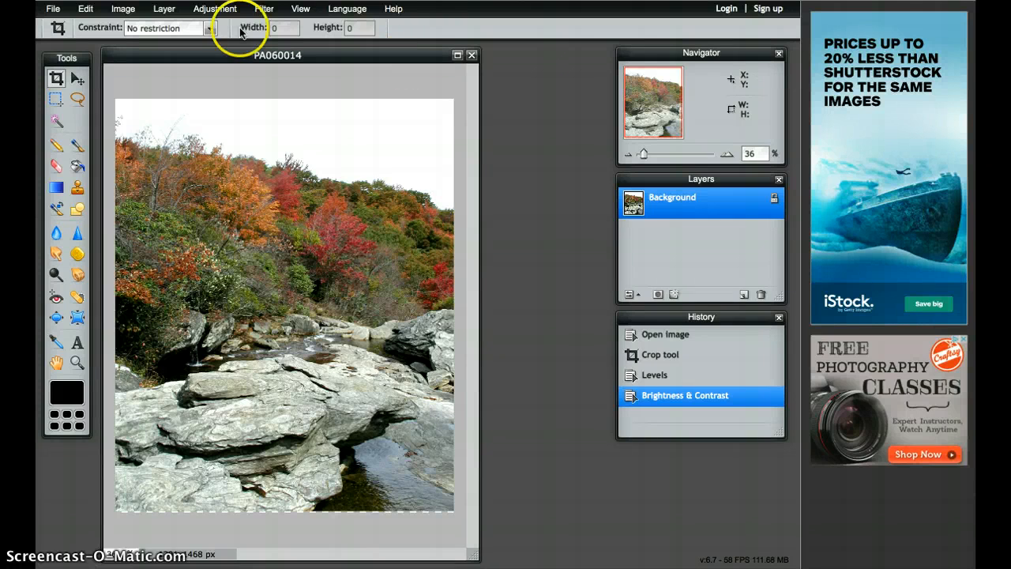
# Raise the photo's saturation to 17 with a Hue & Saturation adjustment, leaving hue and lightness at 0
pyautogui.click(221, 11)
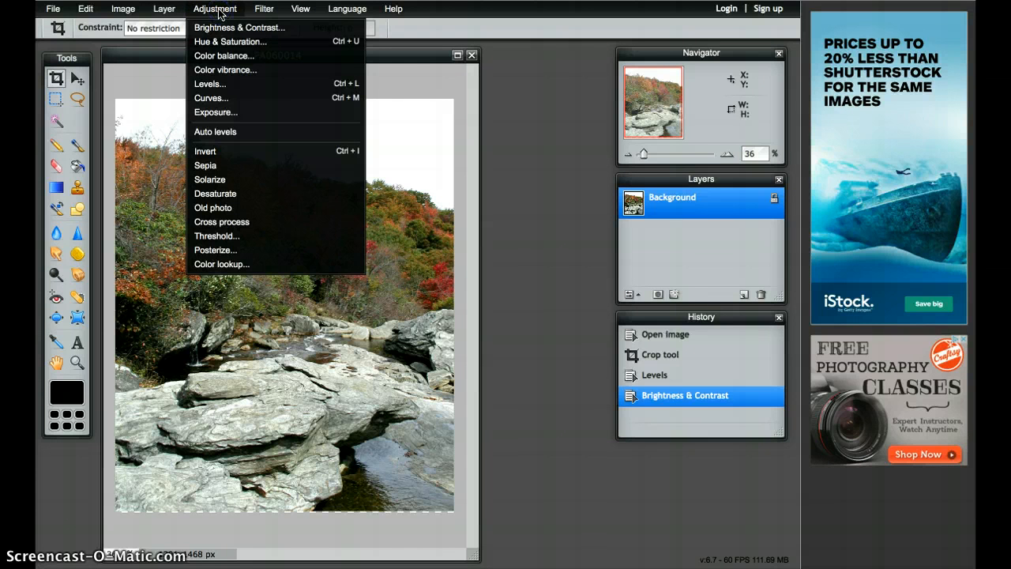
pyautogui.click(223, 59)
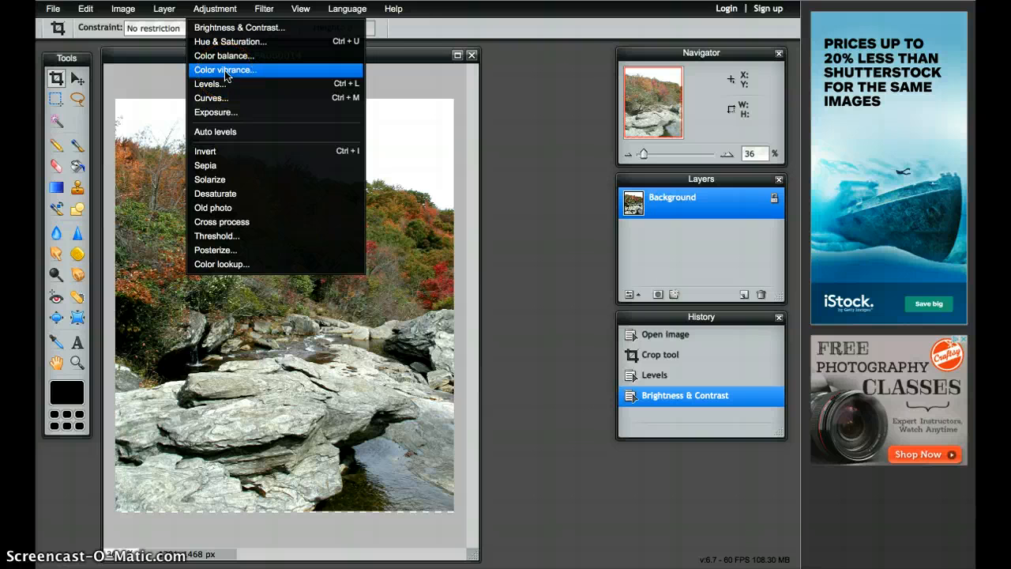
pyautogui.click(229, 43)
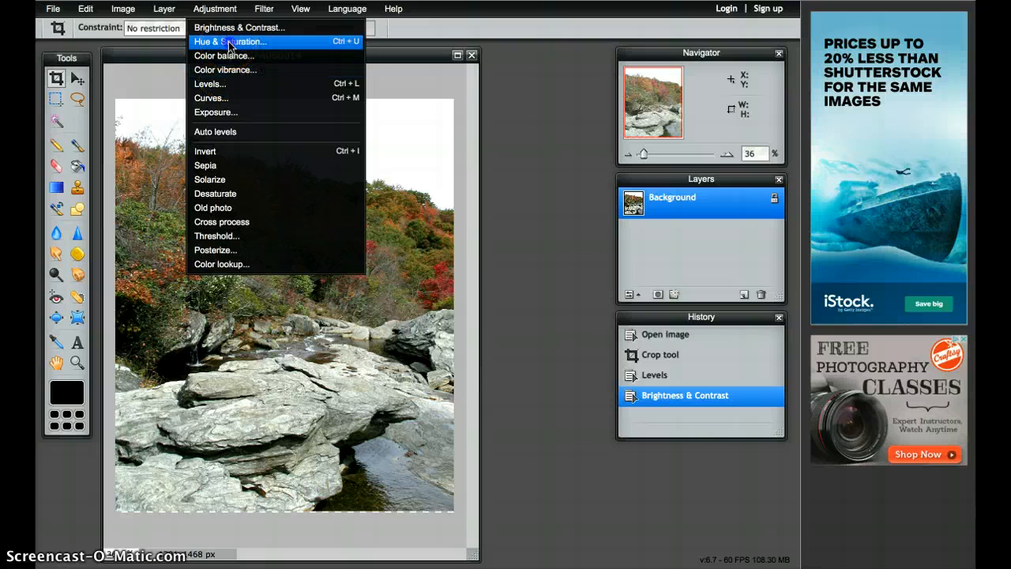
pyautogui.click(229, 43)
pyautogui.moveTo(372, 196); pyautogui.dragTo(501, 135)
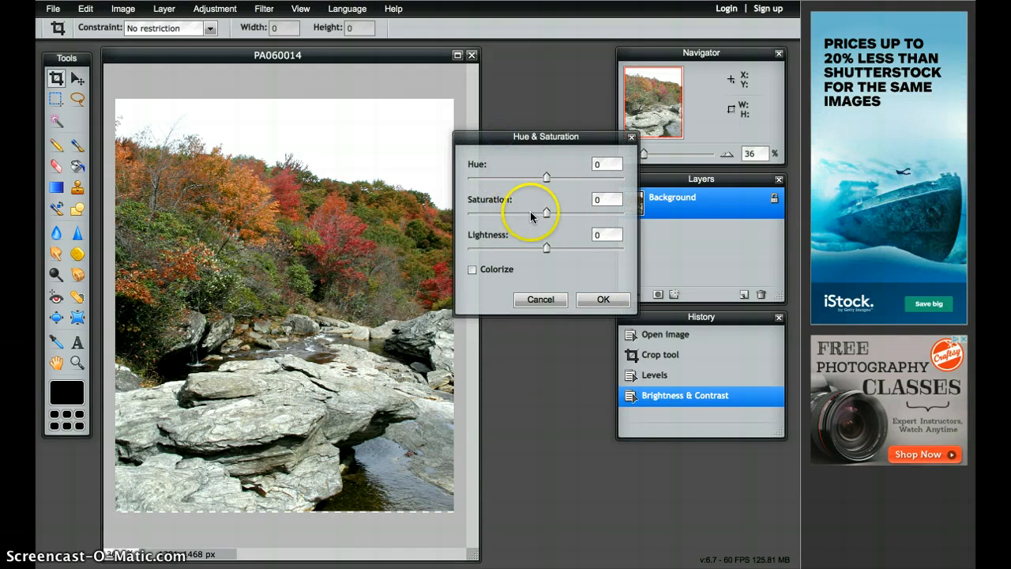
pyautogui.moveTo(547, 218)
pyautogui.mouseDown()
pyautogui.moveTo(558, 215)
pyautogui.moveTo(485, 218)
pyautogui.moveTo(577, 219)
pyautogui.moveTo(548, 218)
pyautogui.moveTo(558, 223)
pyautogui.mouseUp()
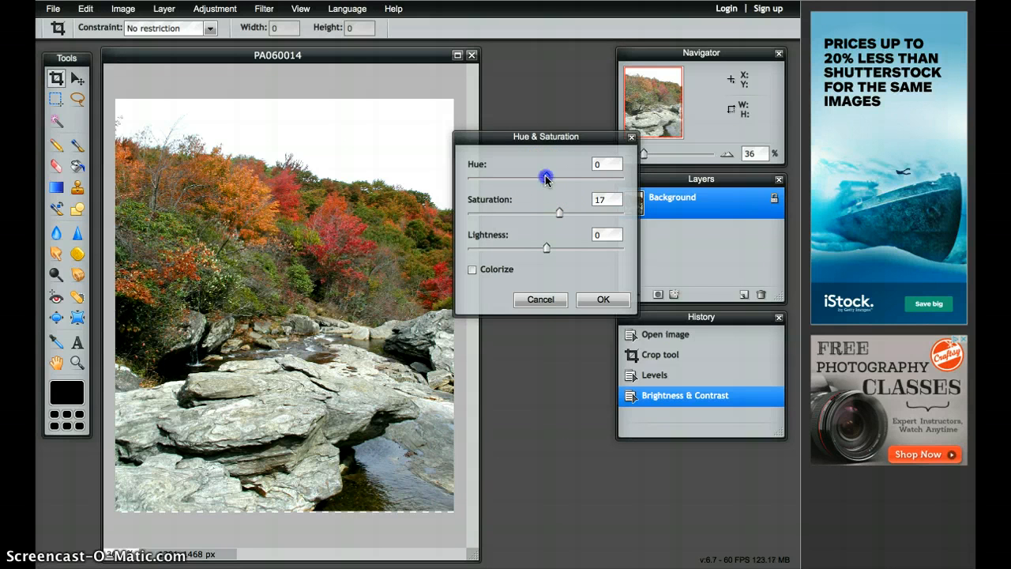
pyautogui.moveTo(546, 178)
pyautogui.mouseDown()
pyautogui.moveTo(476, 176)
pyautogui.moveTo(584, 192)
pyautogui.moveTo(545, 195)
pyautogui.mouseUp()
pyautogui.click(598, 297)
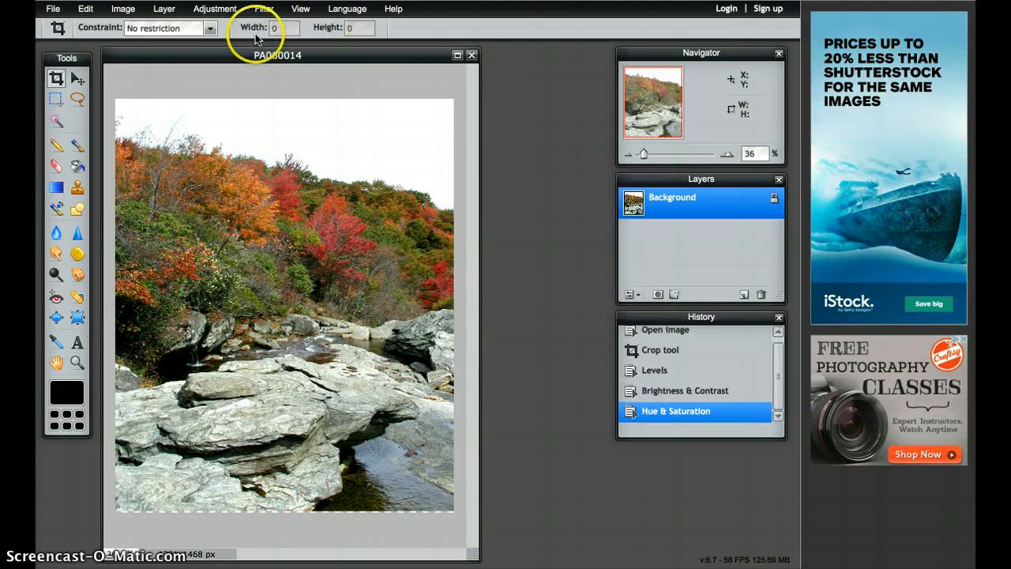
# Try out color balance offsets on the photo, including red 36 and blue -29, and discard them
pyautogui.click(215, 9)
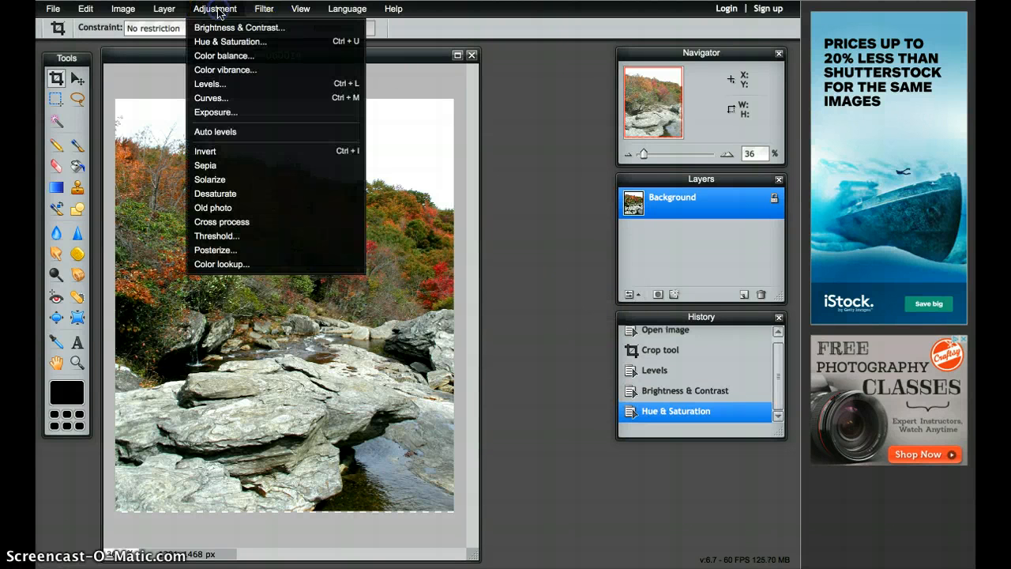
pyautogui.click(225, 57)
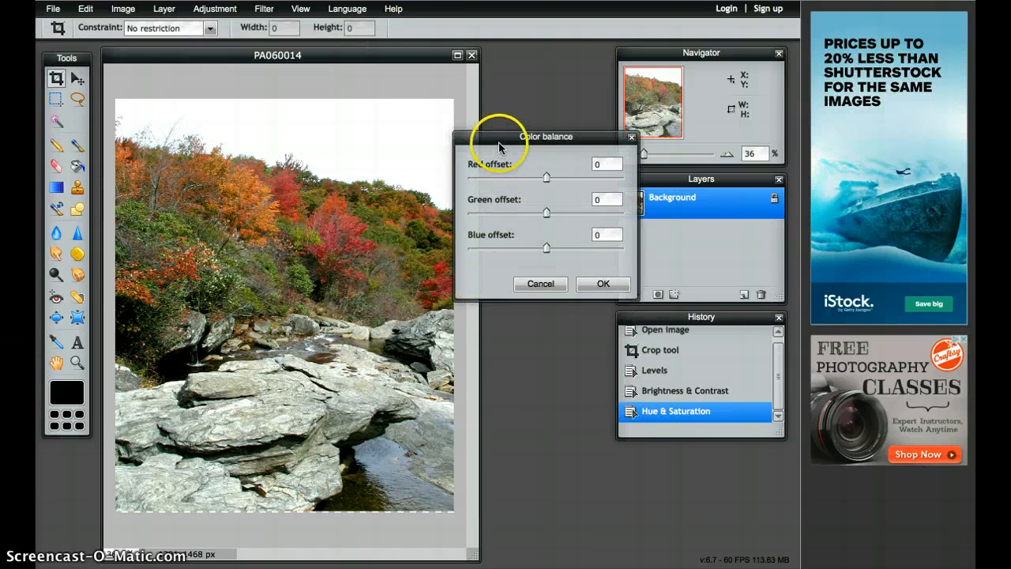
pyautogui.moveTo(499, 139); pyautogui.dragTo(551, 143)
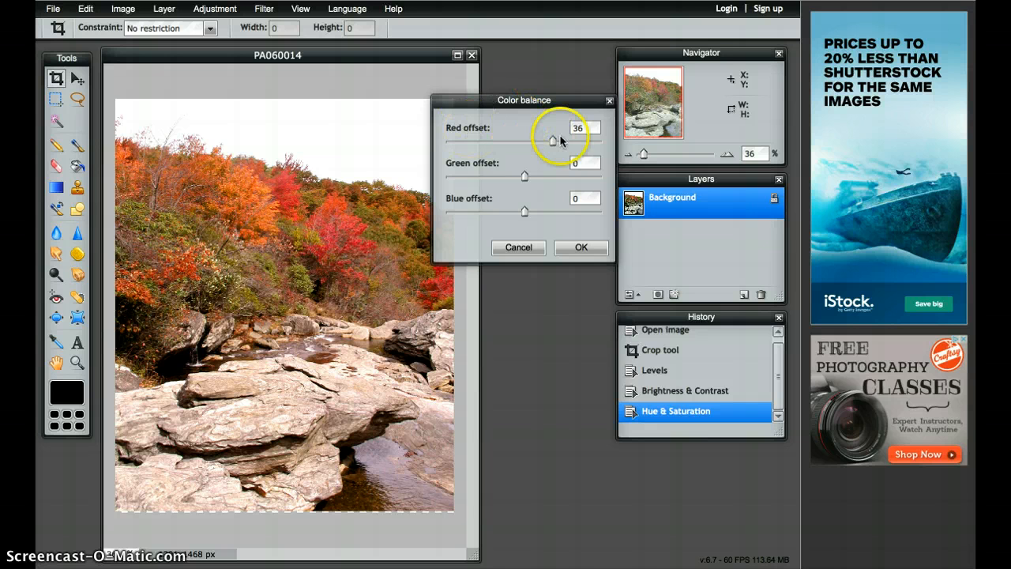
pyautogui.moveTo(552, 139); pyautogui.dragTo(524, 147)
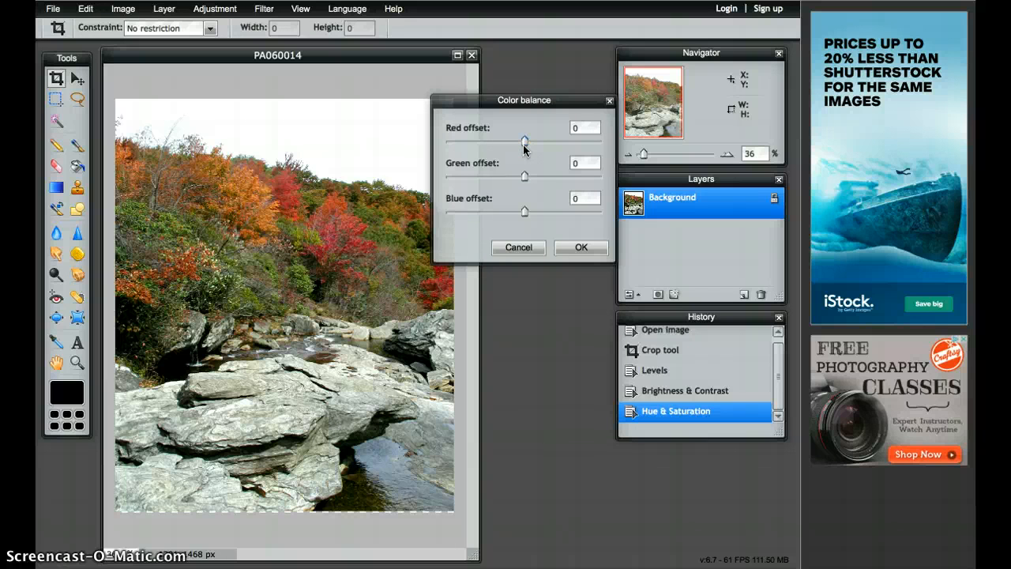
pyautogui.moveTo(525, 172); pyautogui.dragTo(502, 218)
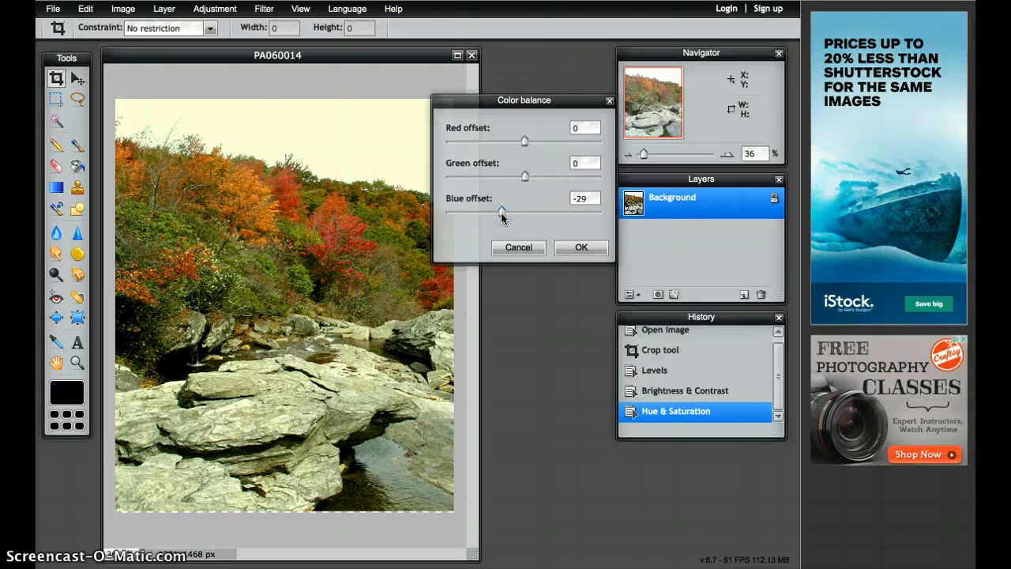
pyautogui.rightClick(502, 218)
pyautogui.click(503, 215)
pyautogui.moveTo(502, 213); pyautogui.dragTo(523, 215)
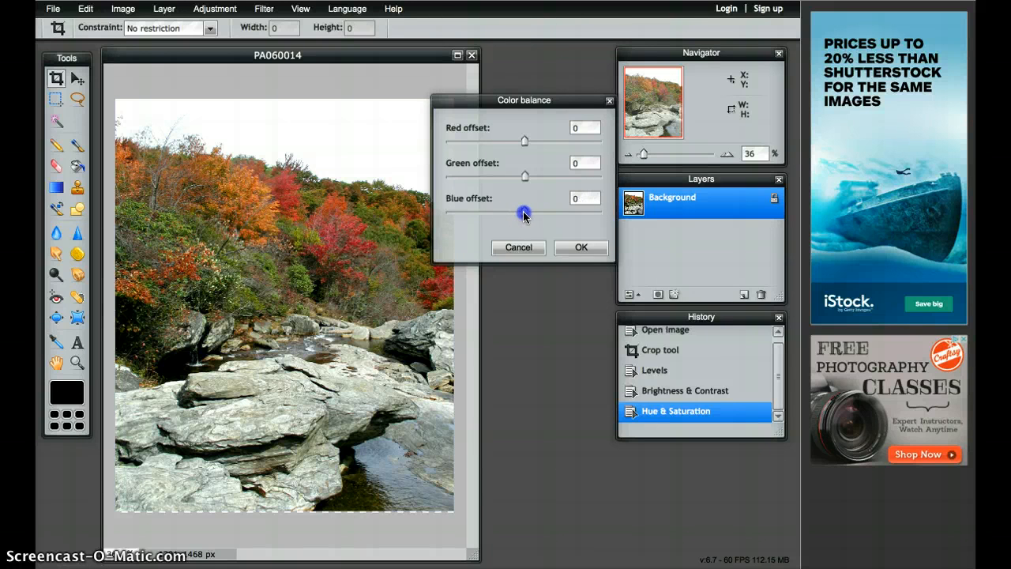
pyautogui.moveTo(524, 215)
pyautogui.mouseDown()
pyautogui.moveTo(492, 216)
pyautogui.moveTo(574, 214)
pyautogui.moveTo(525, 223)
pyautogui.mouseUp()
pyautogui.click(567, 247)
pyautogui.click(526, 248)
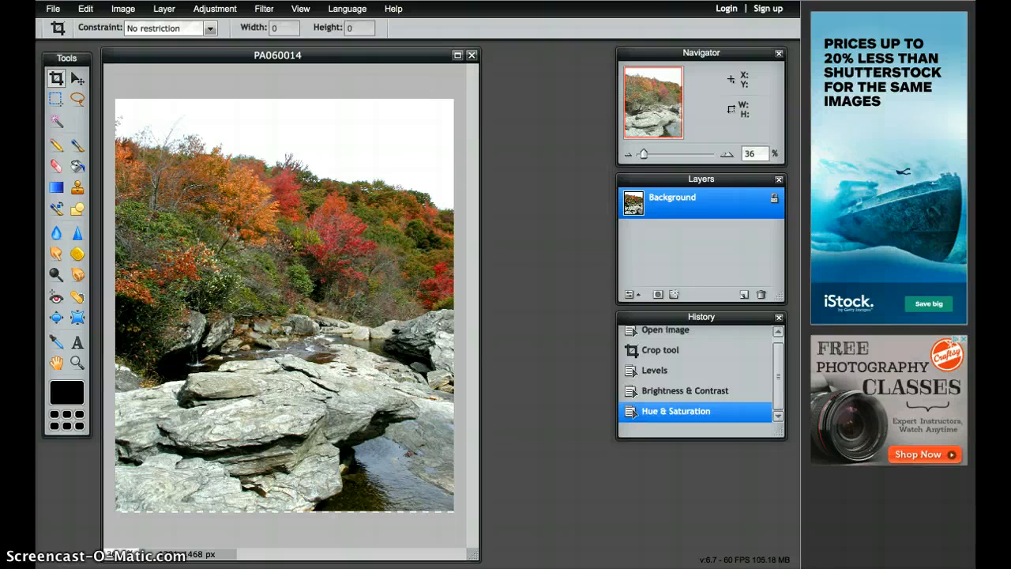
# Increase the photo's color vibrance to 30
pyautogui.click(214, 9)
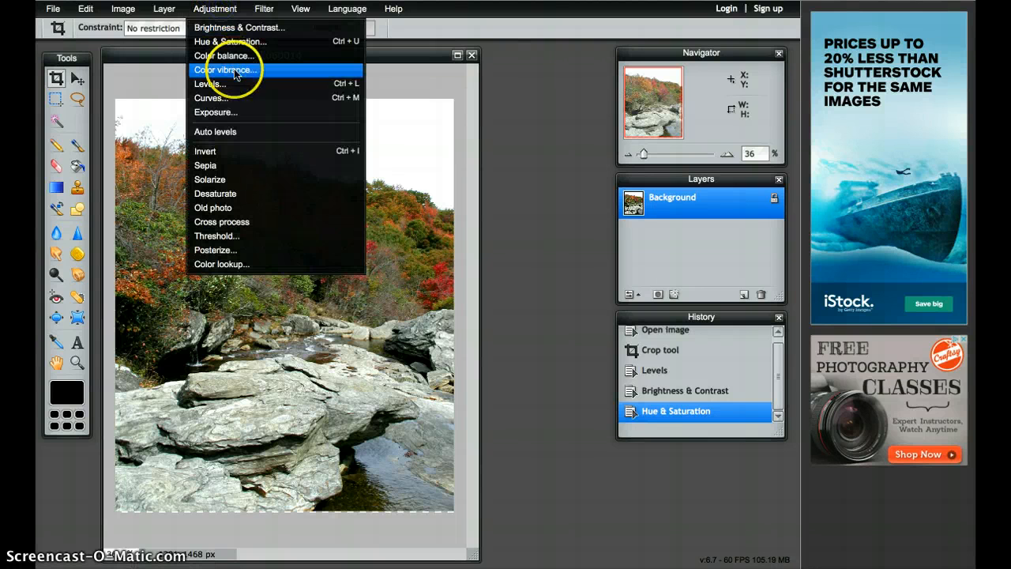
pyautogui.rightClick(237, 71)
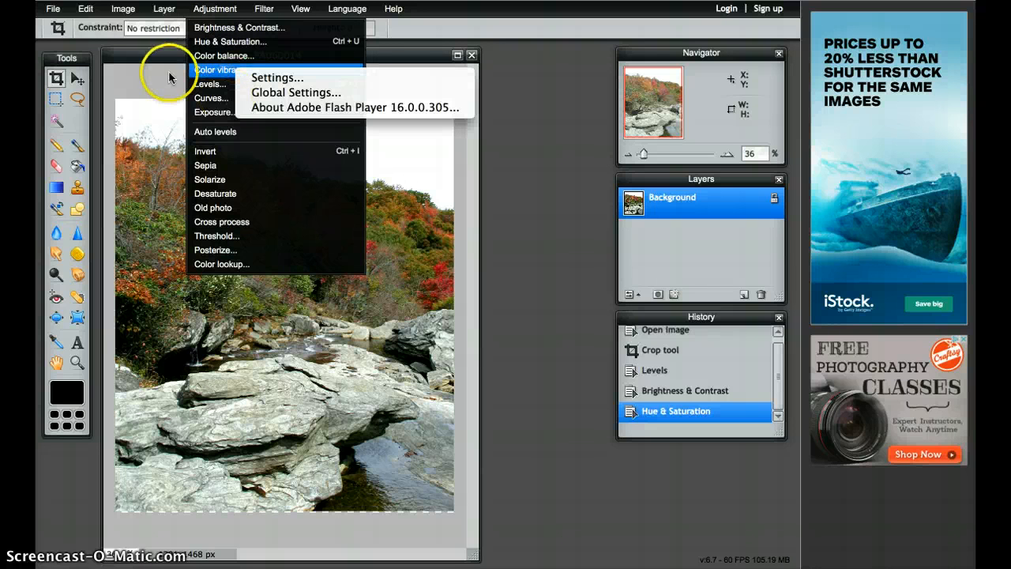
pyautogui.click(215, 71)
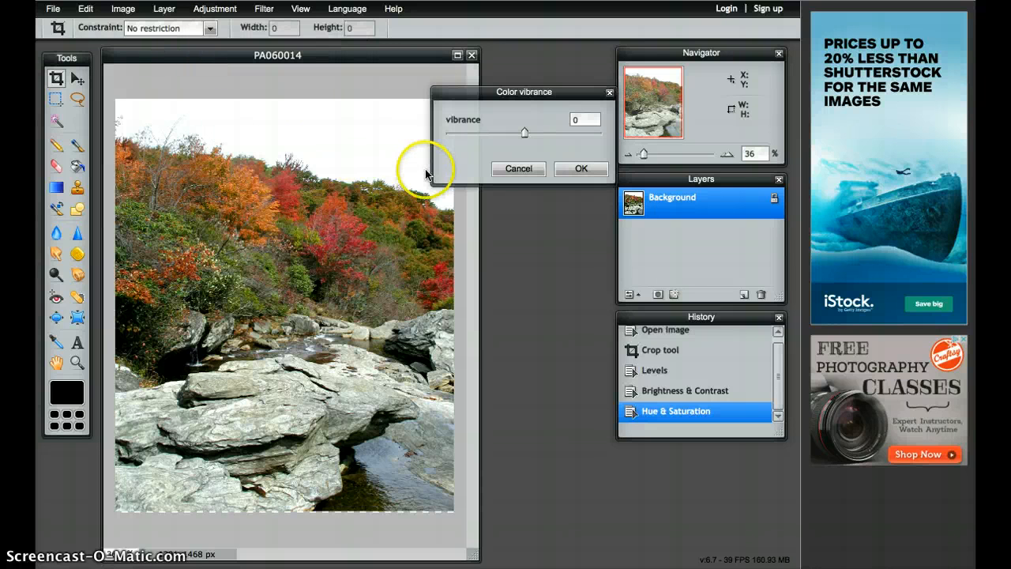
pyautogui.moveTo(524, 133); pyautogui.dragTo(548, 137)
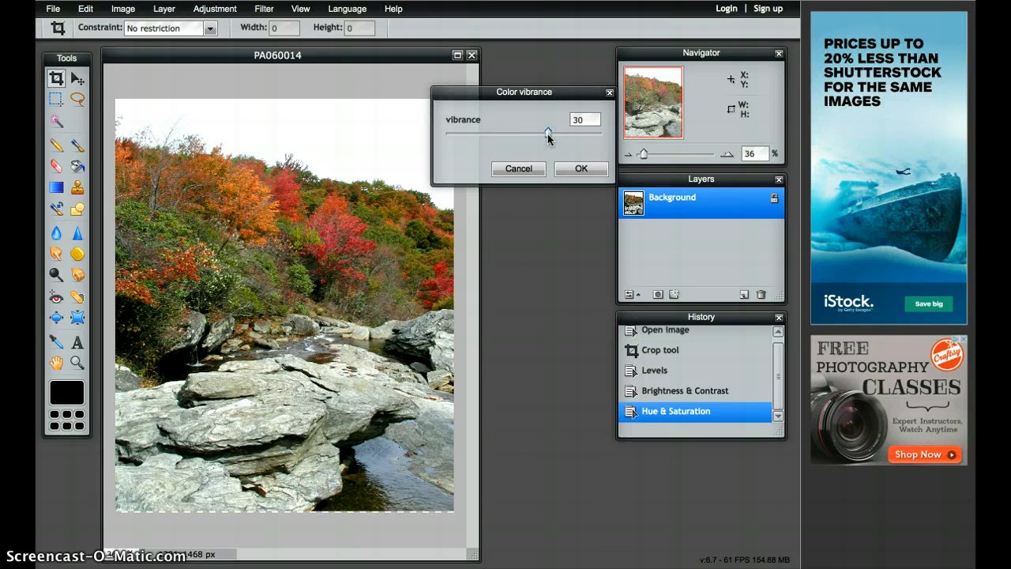
pyautogui.click(582, 169)
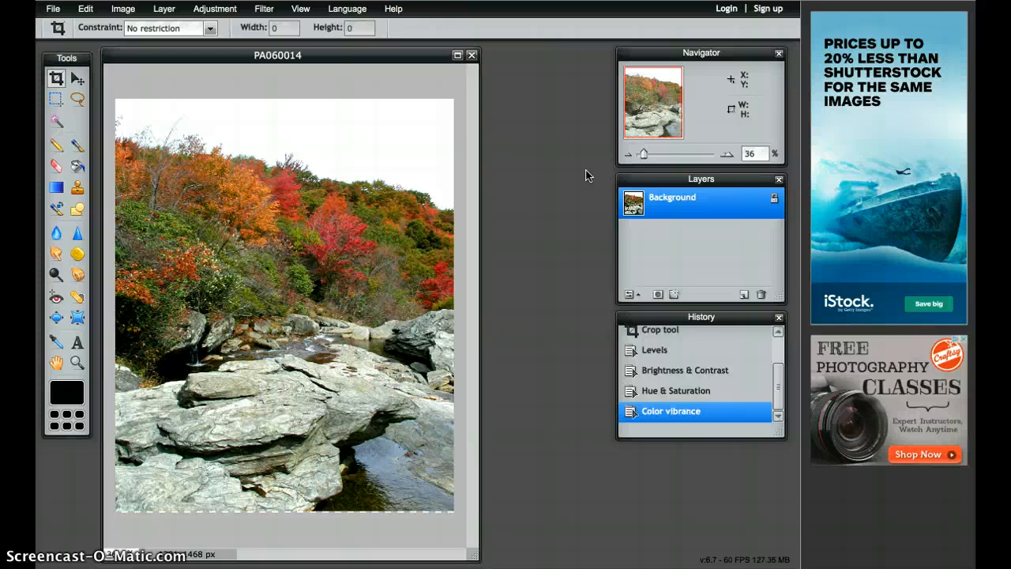
# Remove the stray twigs from the sky at the photo's upper-left edge with the Clone Stamp tool, using a size 50 brush at 100 opacity
pyautogui.click(78, 189)
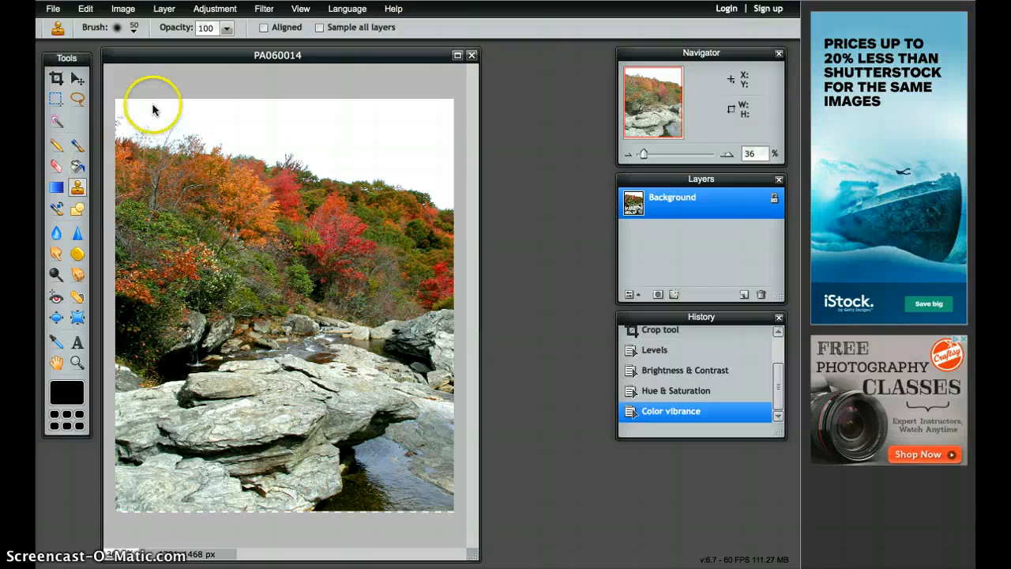
pyautogui.click(77, 362)
pyautogui.click(133, 139)
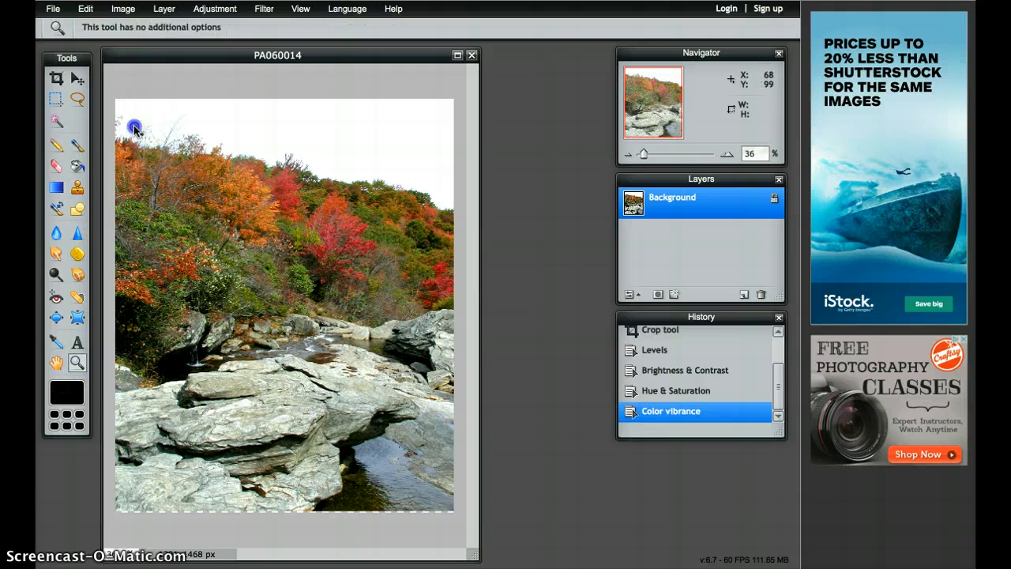
pyautogui.click(145, 123)
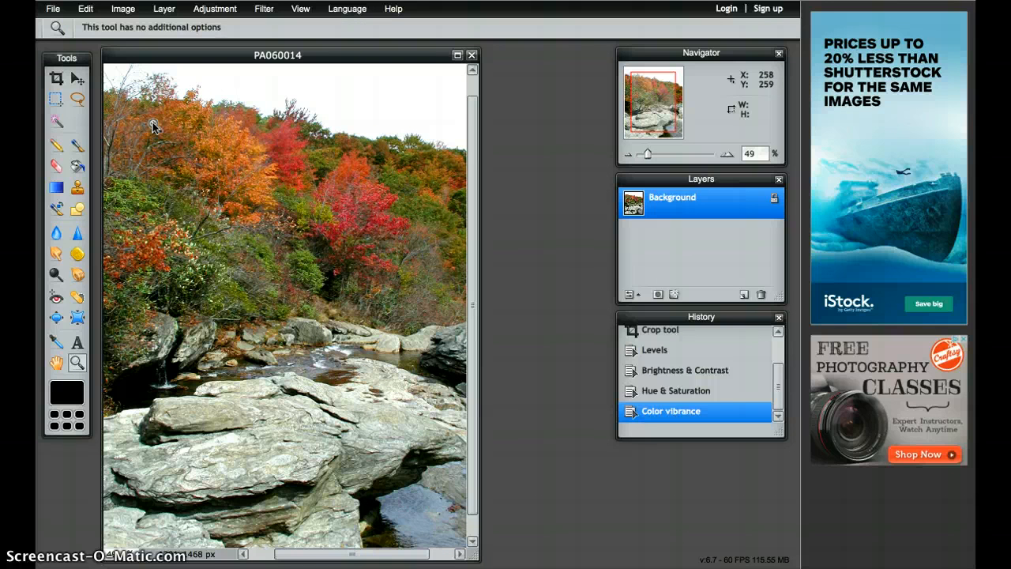
pyautogui.press('space')
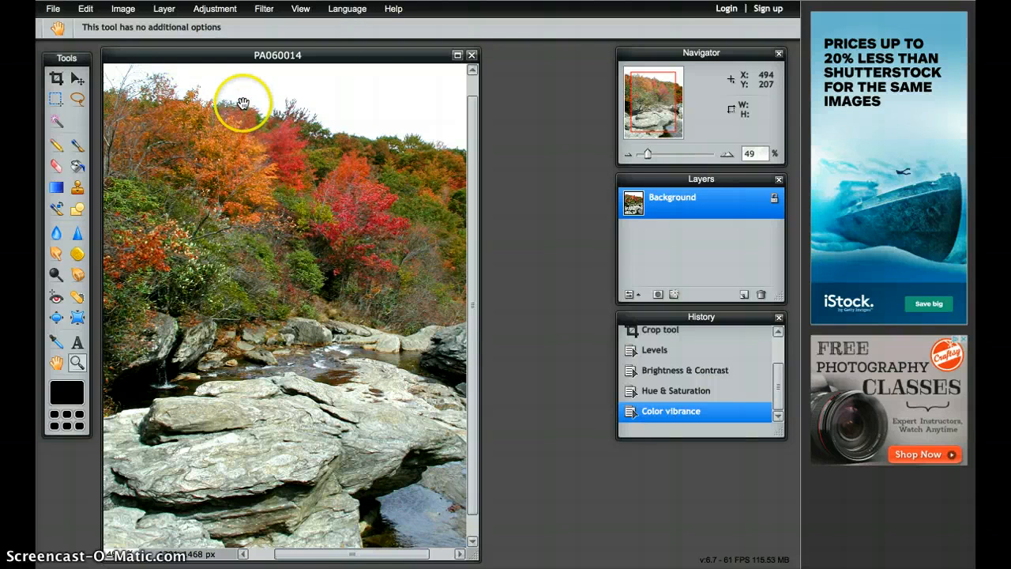
pyautogui.moveTo(241, 111); pyautogui.dragTo(440, 209)
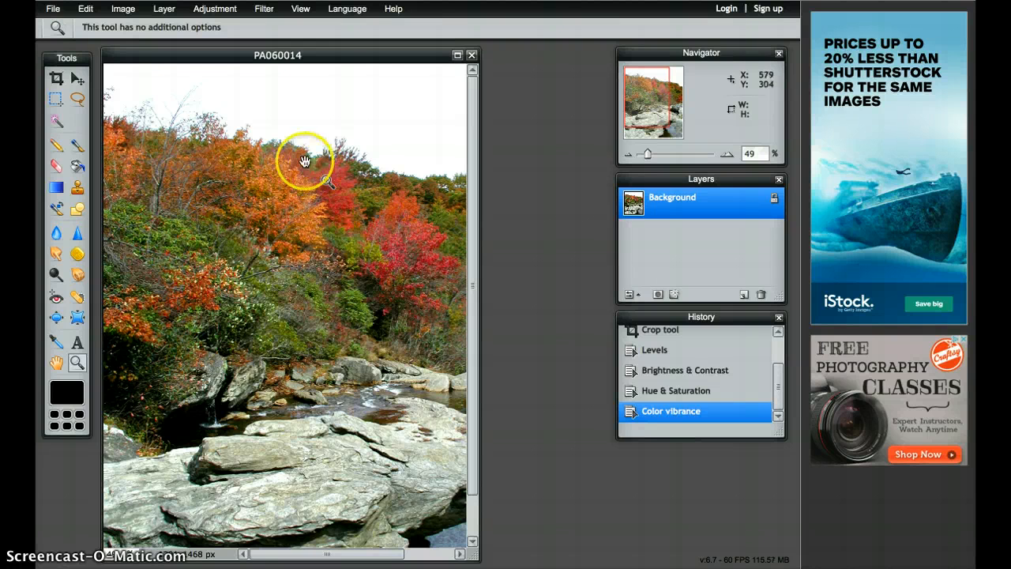
pyautogui.click(158, 103)
pyautogui.press('space')
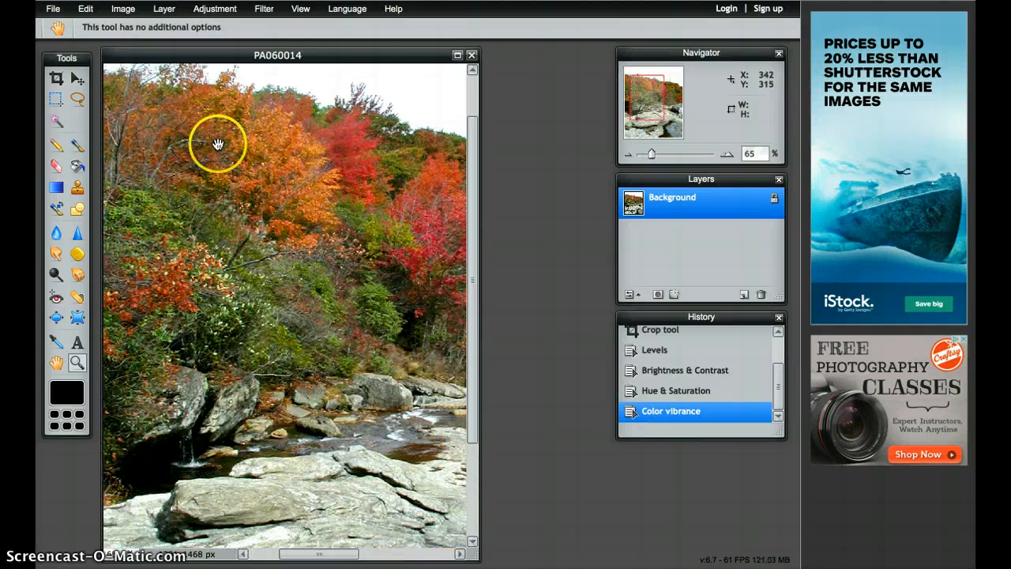
pyautogui.moveTo(194, 109); pyautogui.dragTo(379, 244)
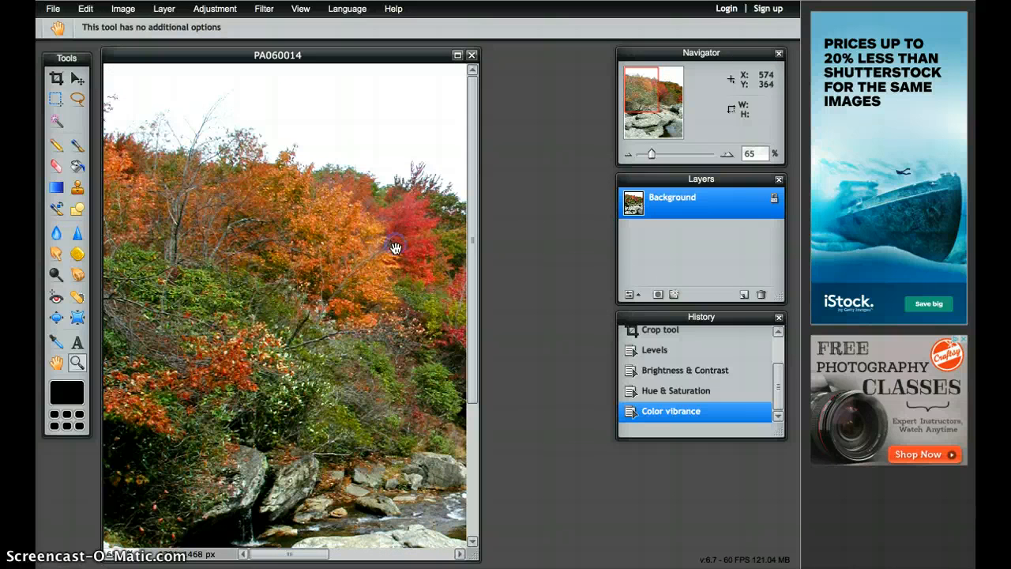
pyautogui.click(77, 188)
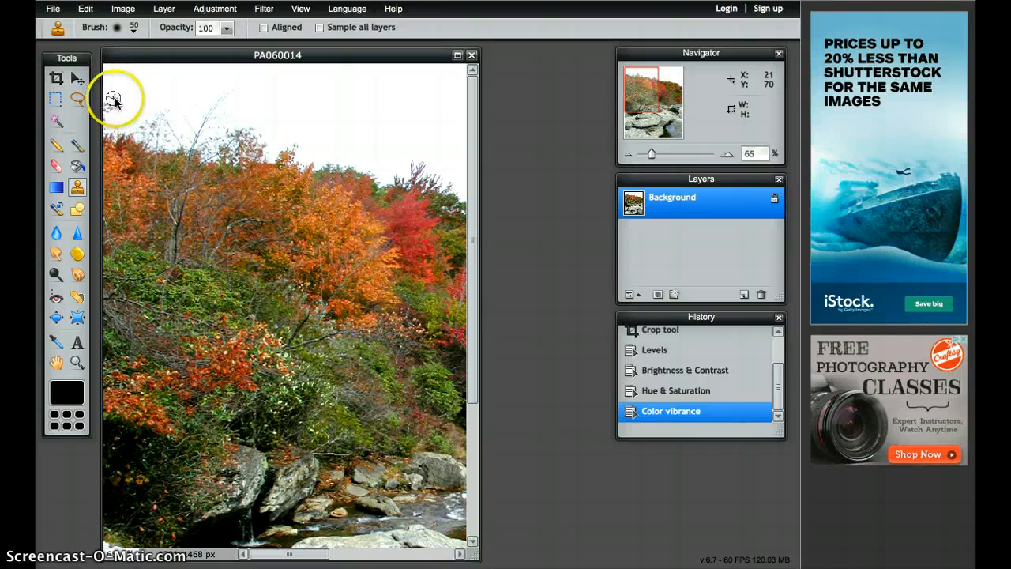
pyautogui.moveTo(114, 101)
pyautogui.mouseDown()
pyautogui.moveTo(104, 113)
pyautogui.moveTo(106, 90)
pyautogui.moveTo(105, 120)
pyautogui.moveTo(129, 93)
pyautogui.mouseUp()
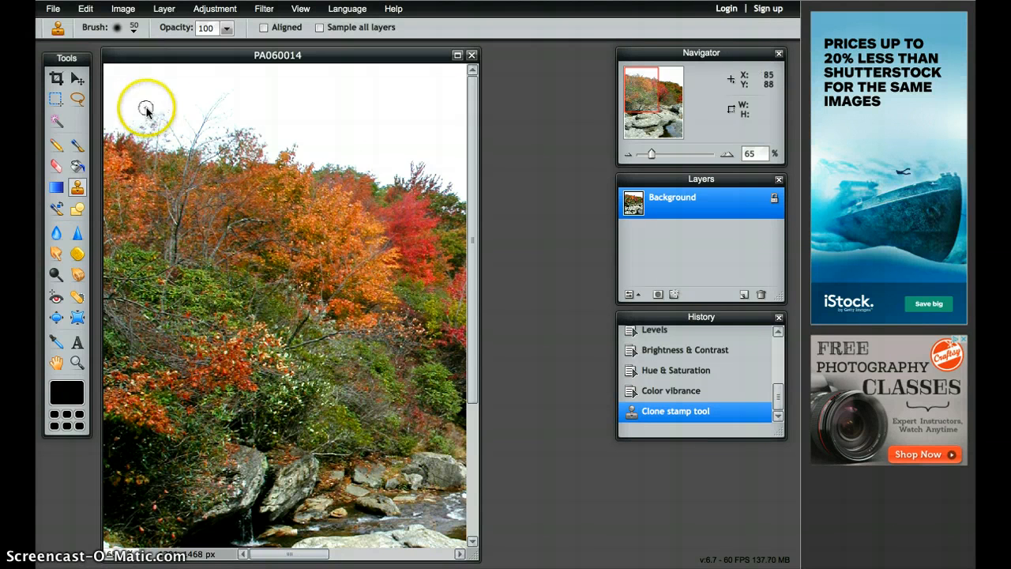
# Start saving the retouched photo to the computer under the name "trees archive"
pyautogui.click(78, 361)
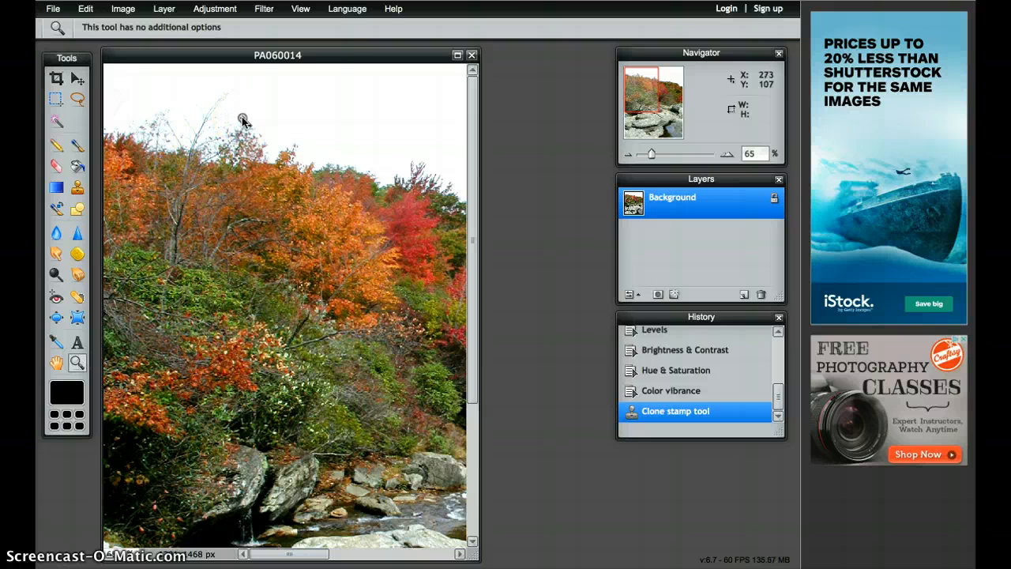
pyautogui.click(78, 80)
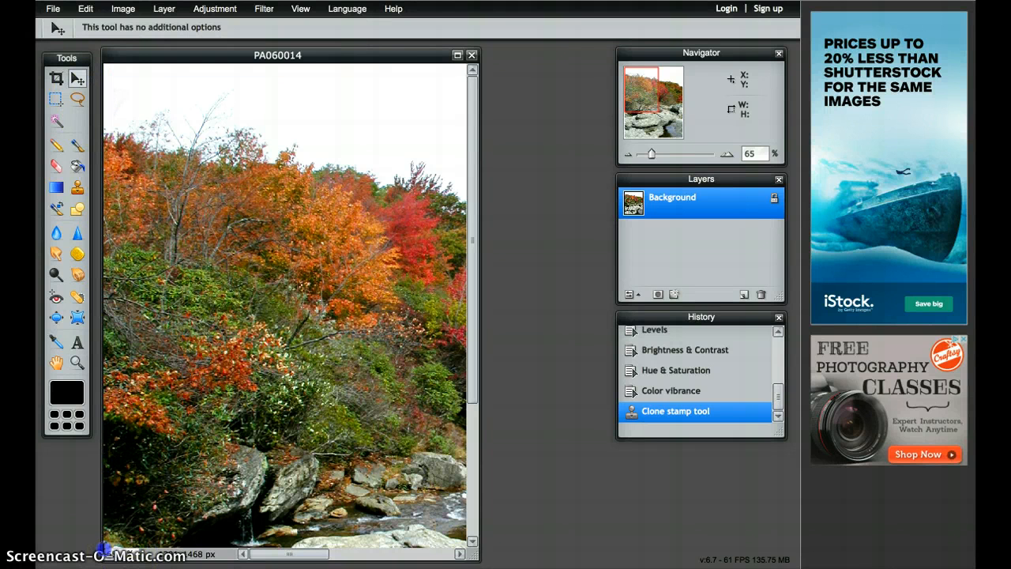
pyautogui.hotkey('ctrl', '-')
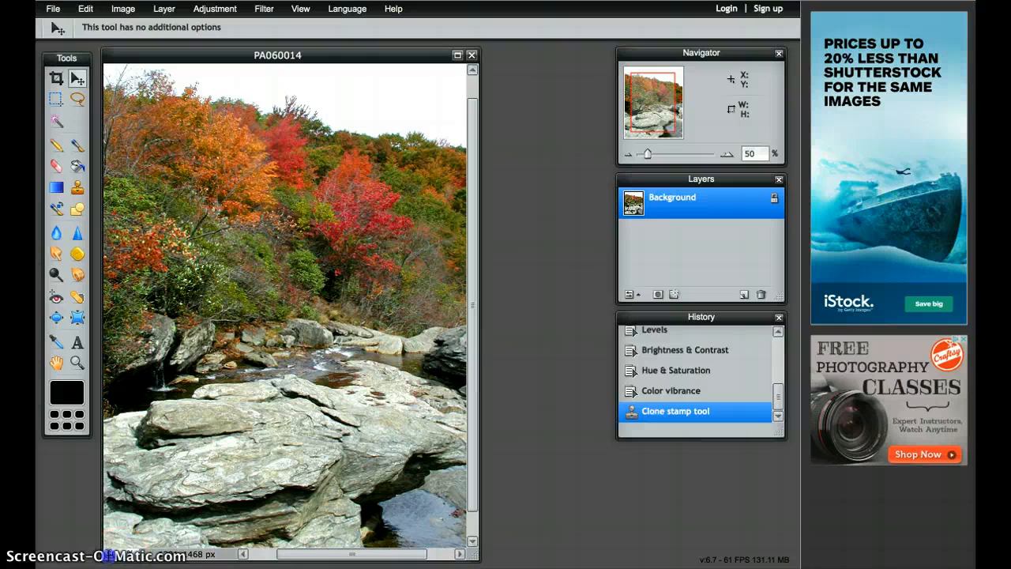
pyautogui.hotkey('ctrl', '-')
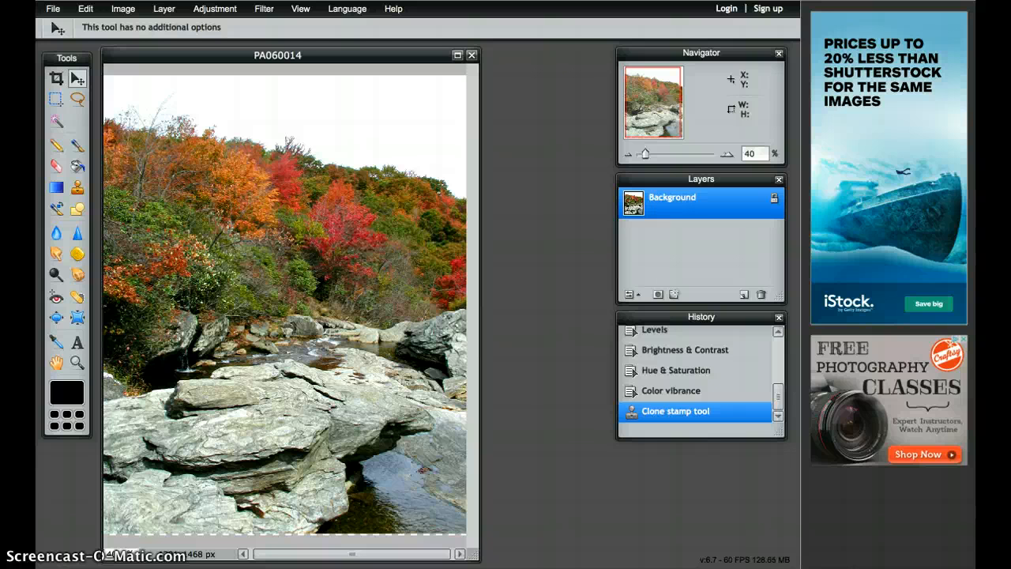
pyautogui.click(53, 9)
pyautogui.click(57, 90)
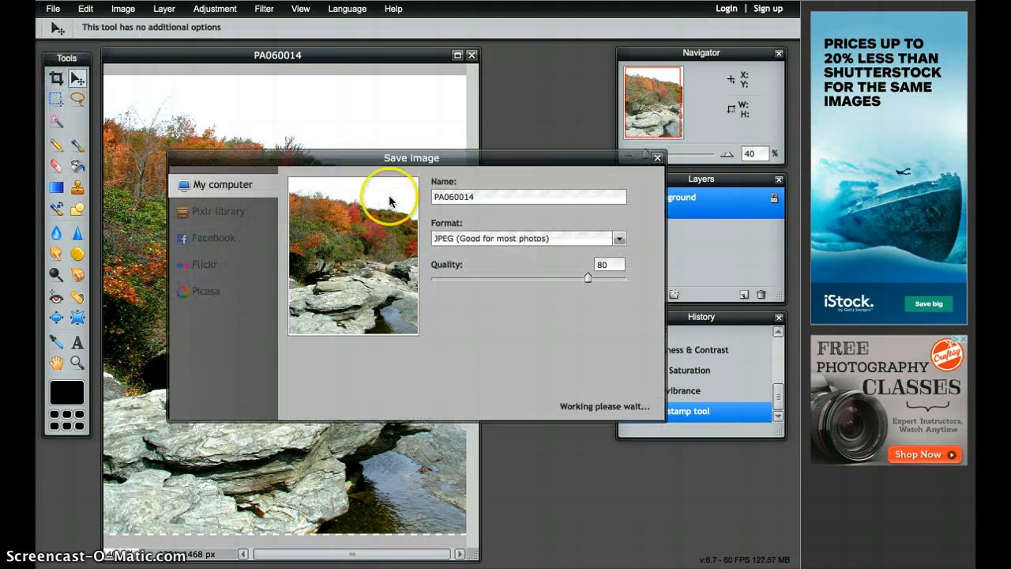
pyautogui.moveTo(479, 197); pyautogui.dragTo(407, 198)
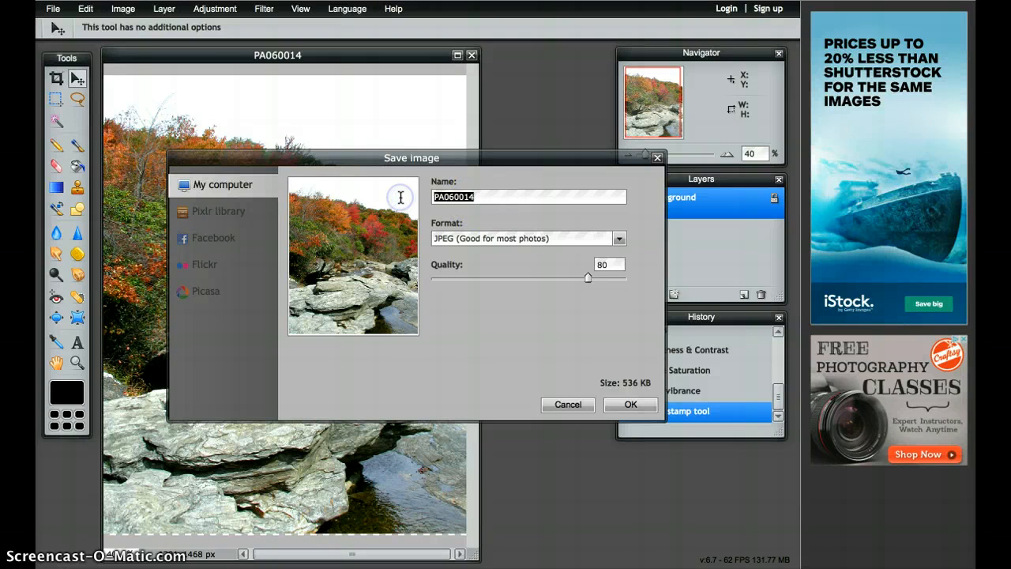
pyautogui.write('trees archive')
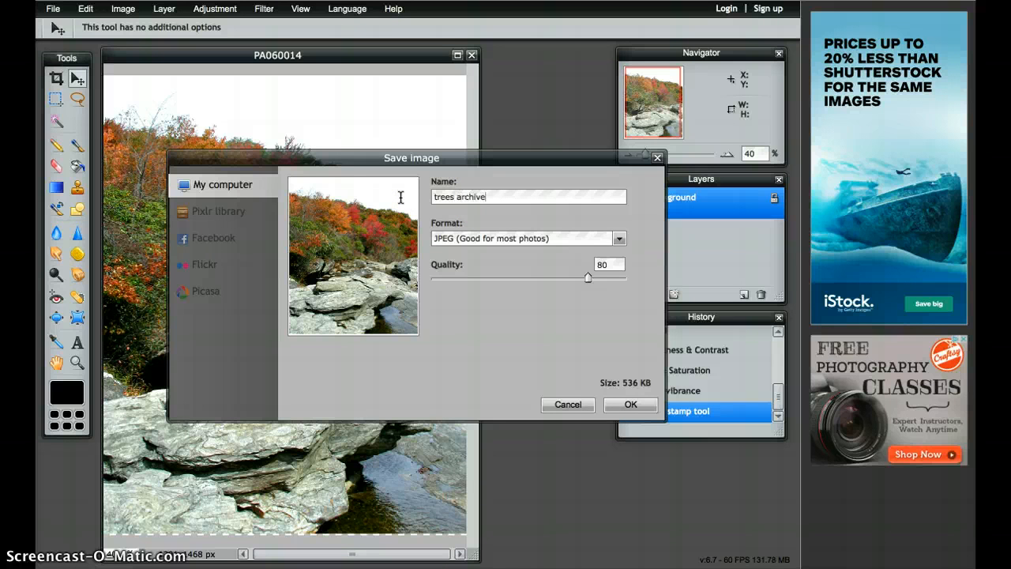
# Set the save format to TIFF and store "trees archive.tiff" in the For video folder
pyautogui.click(498, 240)
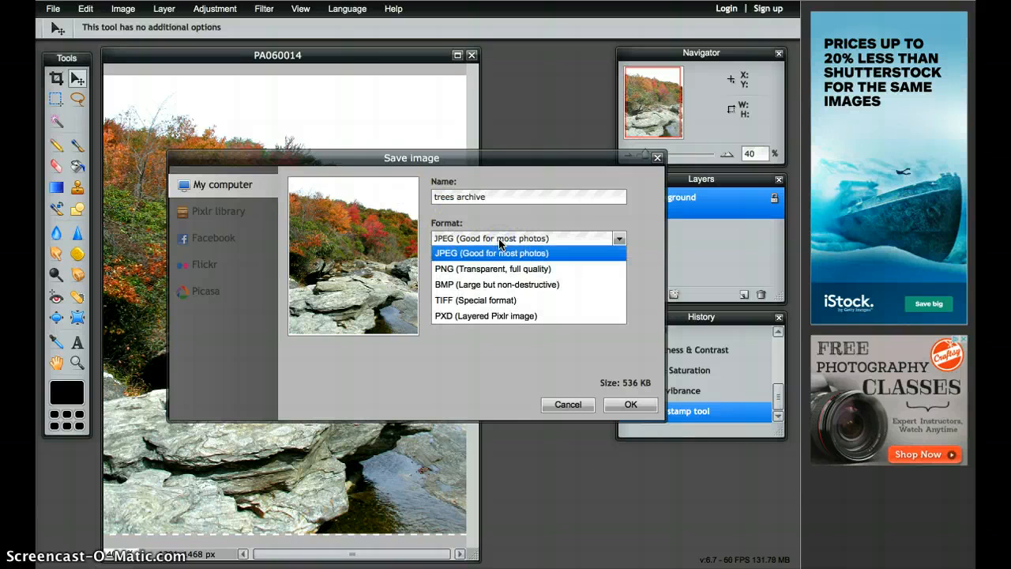
pyautogui.click(460, 301)
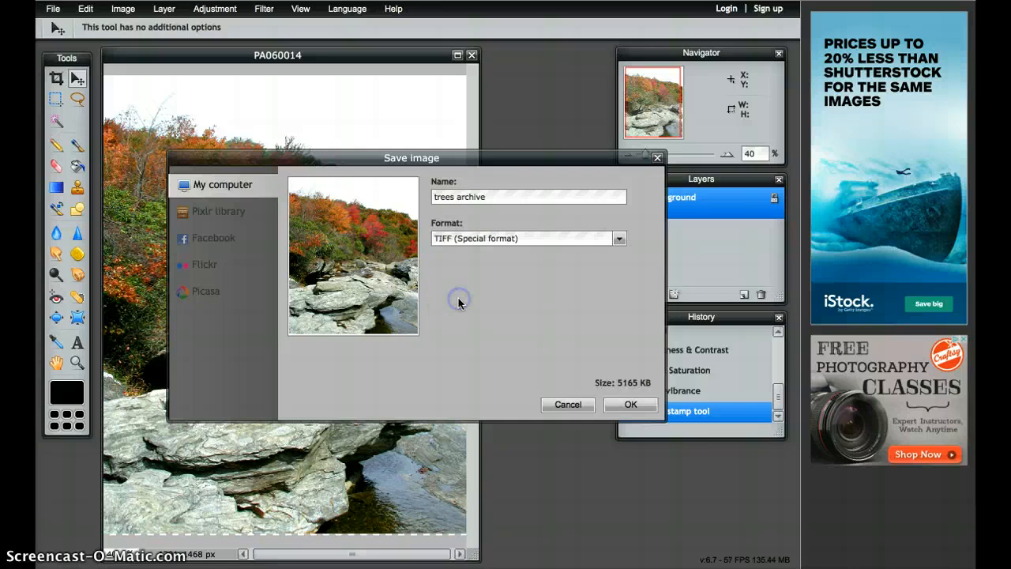
pyautogui.click(627, 404)
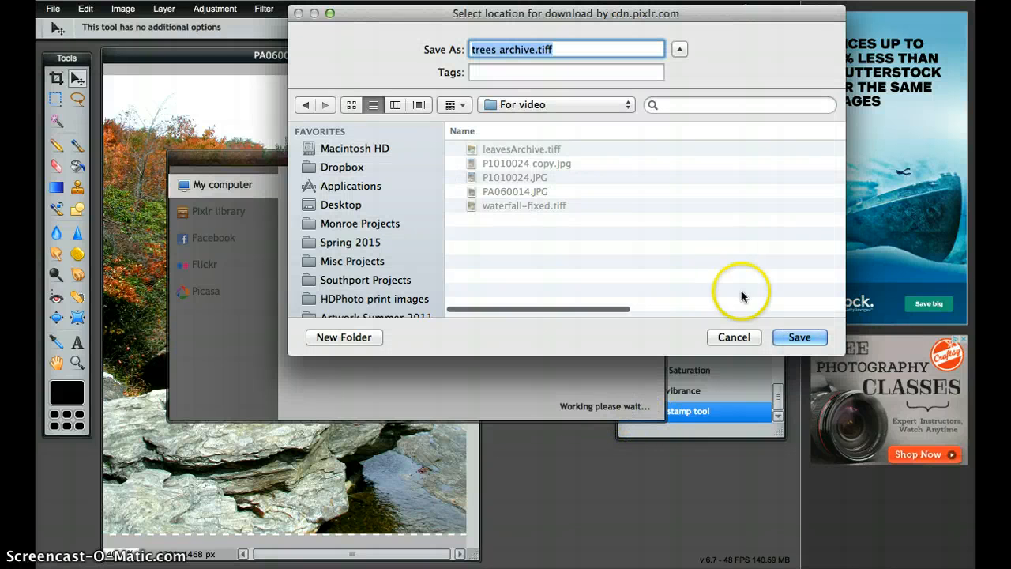
pyautogui.click(796, 336)
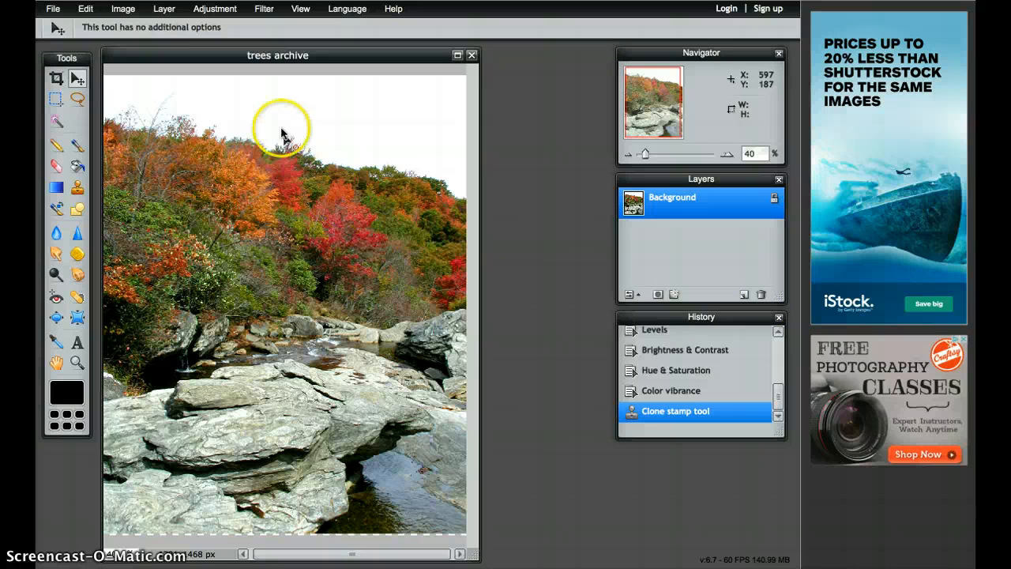
# Try out the Invert and Sepia adjustments on the photo in turn, reverting to the Clone stamp state after each
pyautogui.click(214, 9)
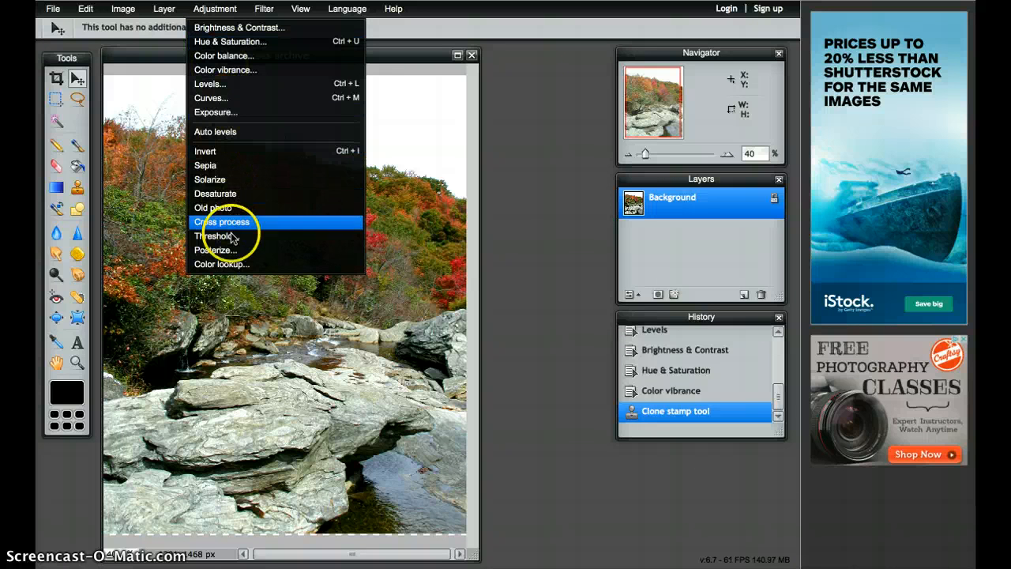
pyautogui.click(217, 158)
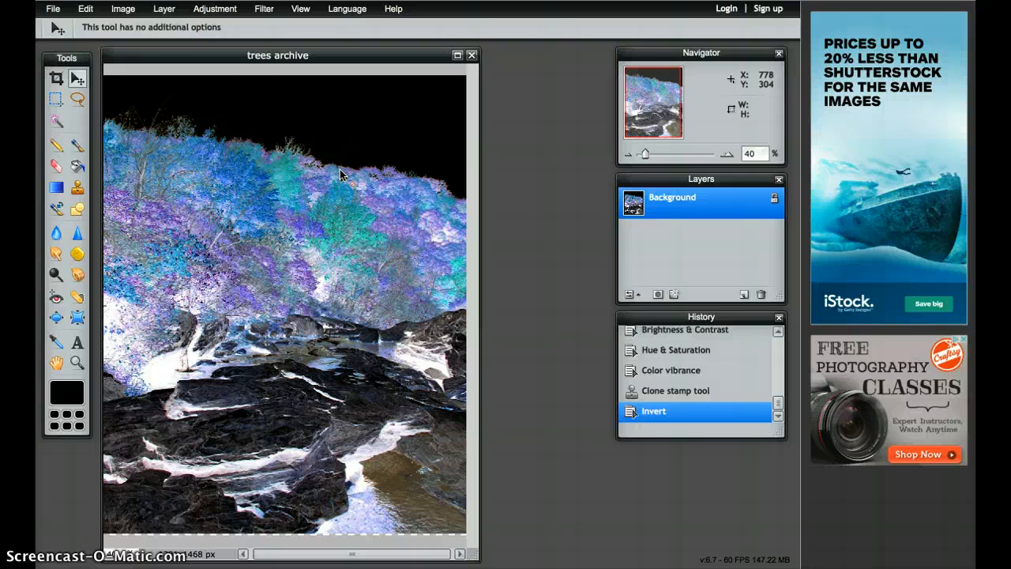
pyautogui.click(662, 392)
pyautogui.click(214, 9)
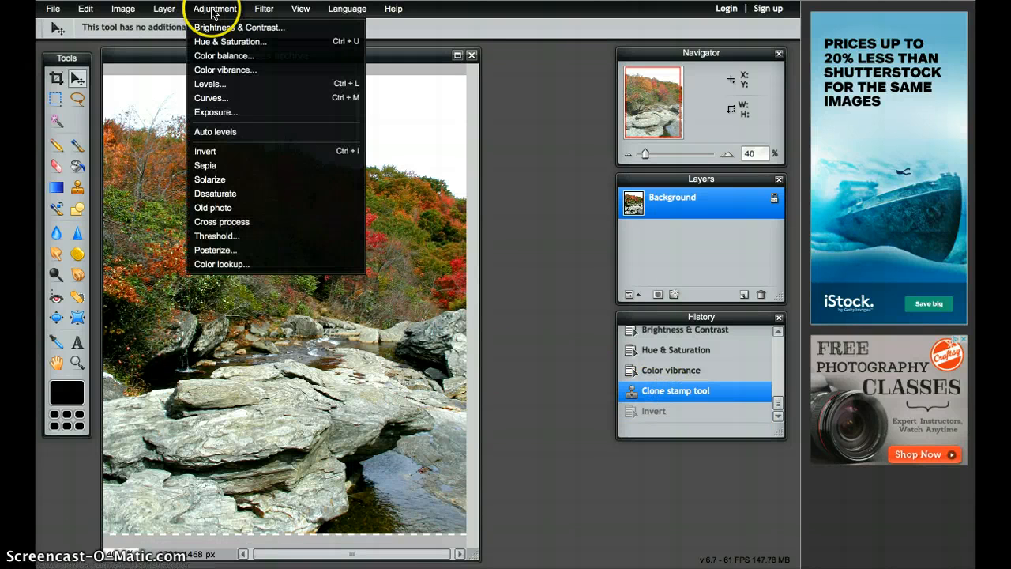
pyautogui.click(209, 166)
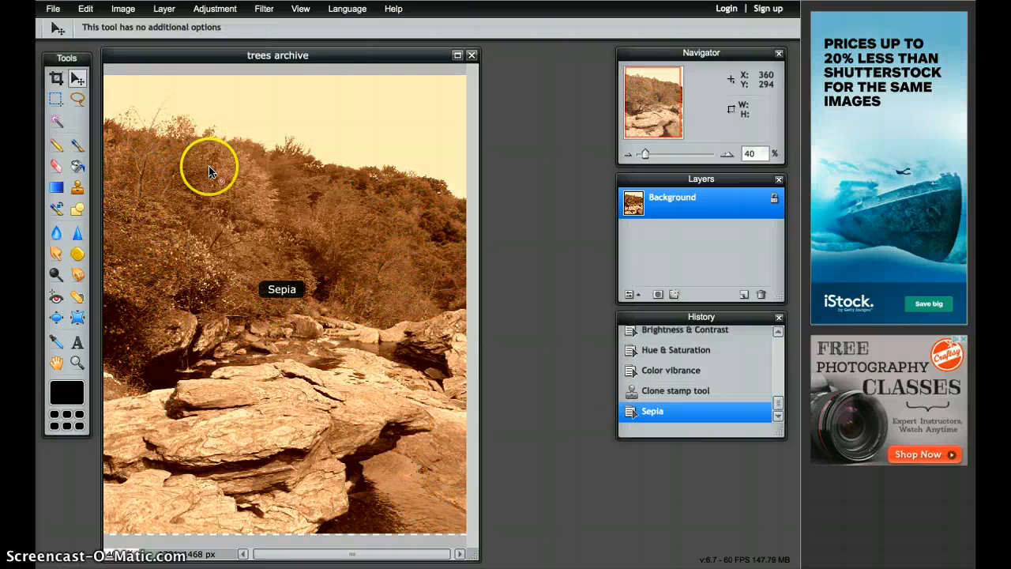
pyautogui.click(674, 392)
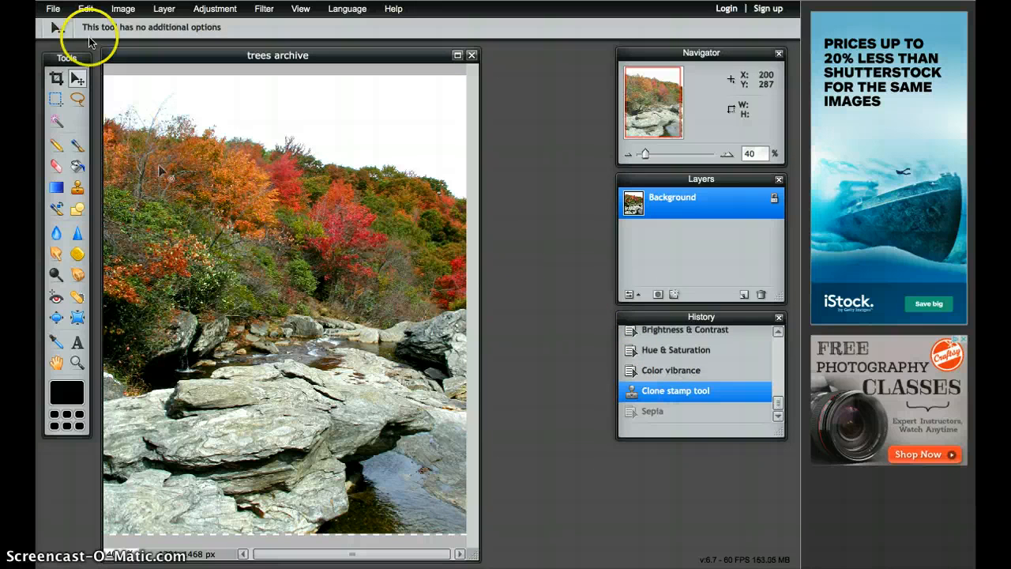
# Try several Color lookup gradients at 100 opacity, apply the blue-red-yellow one to the photo, and revert to the Clone stamp state
pyautogui.click(210, 9)
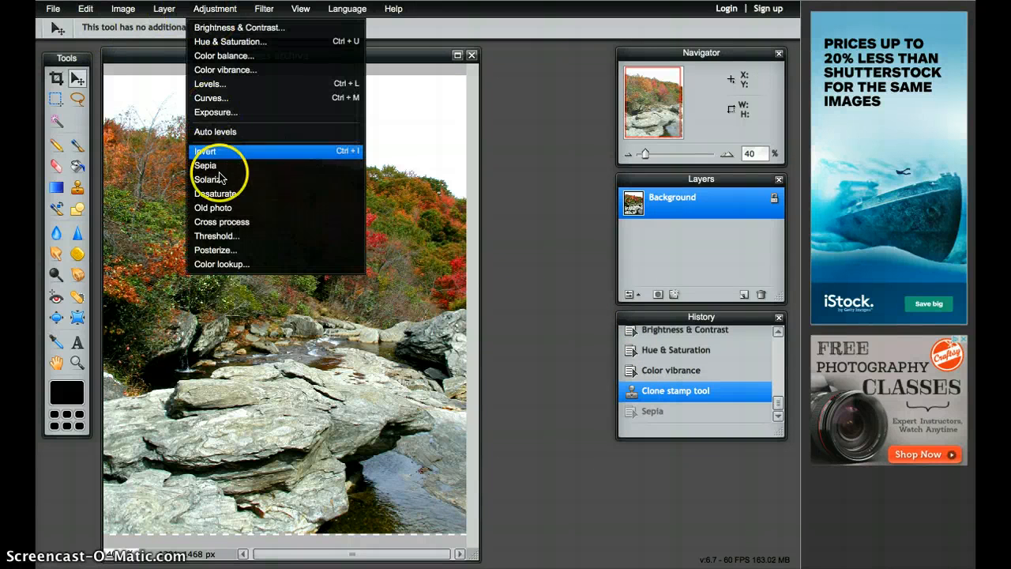
pyautogui.click(225, 266)
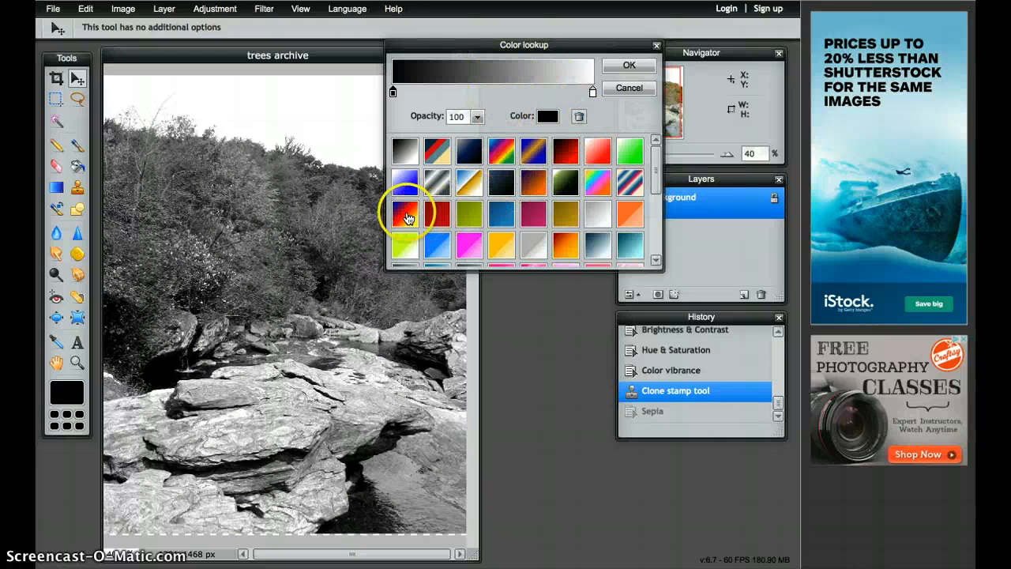
pyautogui.click(402, 183)
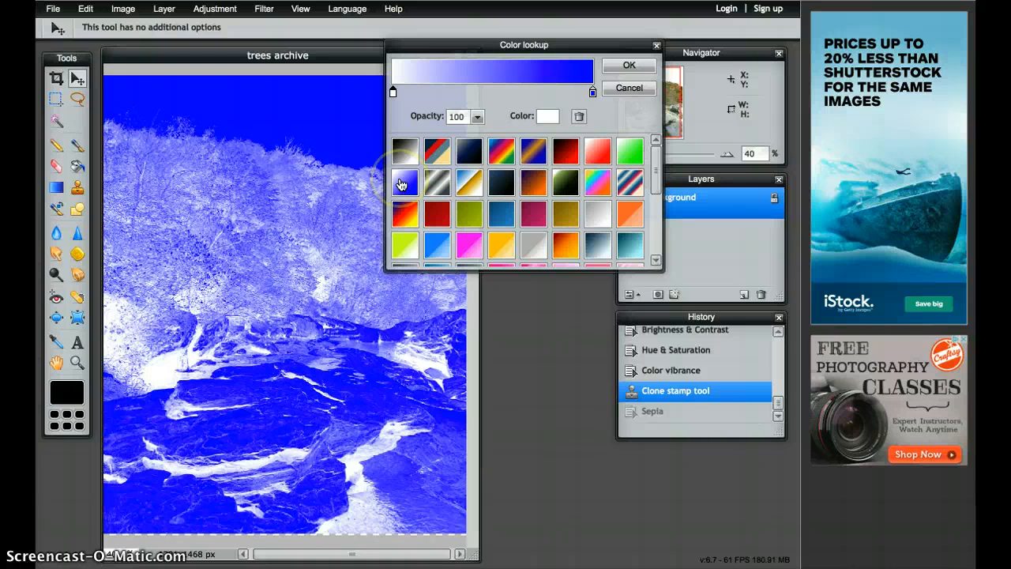
pyautogui.click(468, 193)
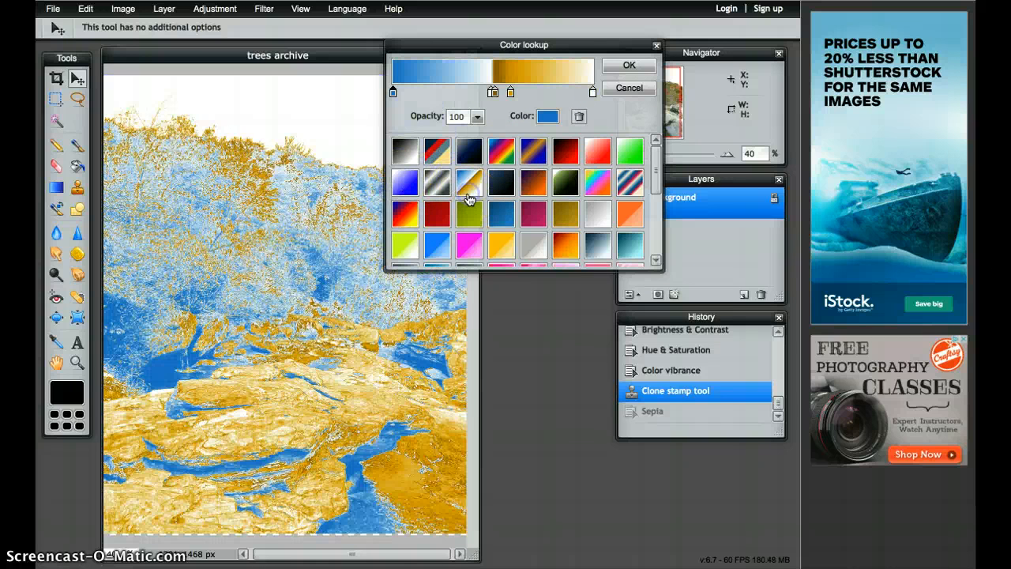
pyautogui.click(535, 214)
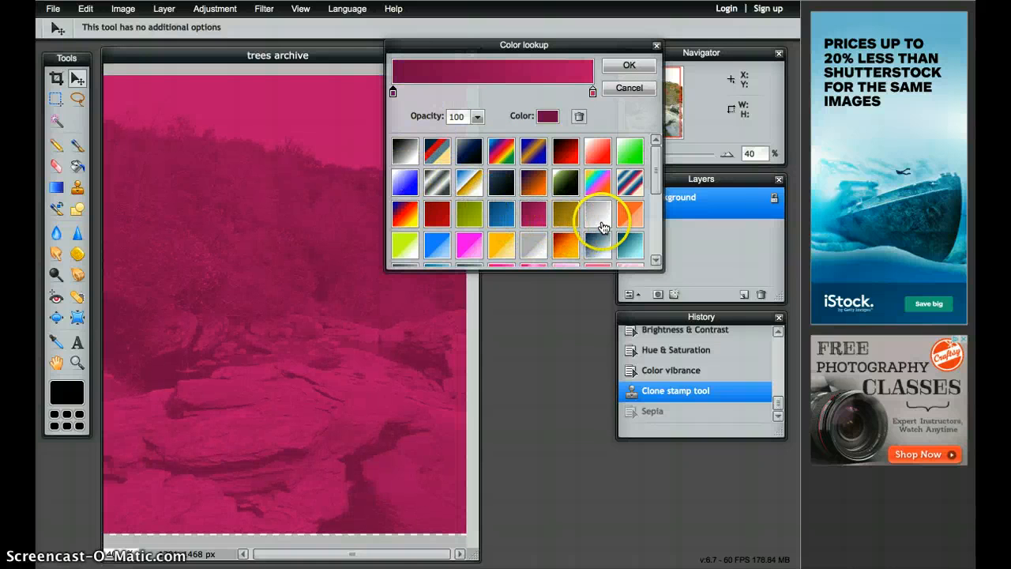
pyautogui.click(600, 244)
pyautogui.click(632, 246)
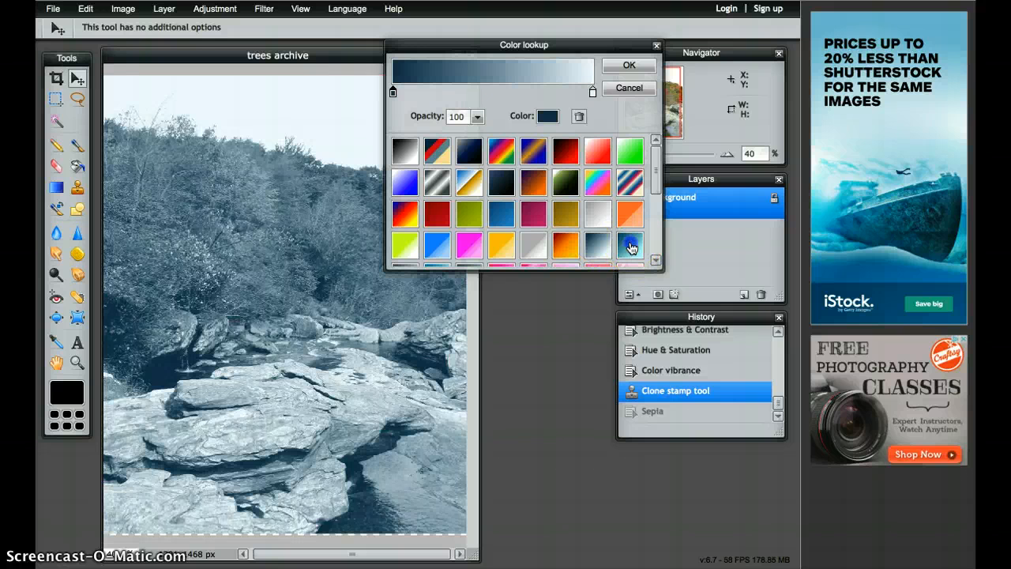
pyautogui.click(400, 215)
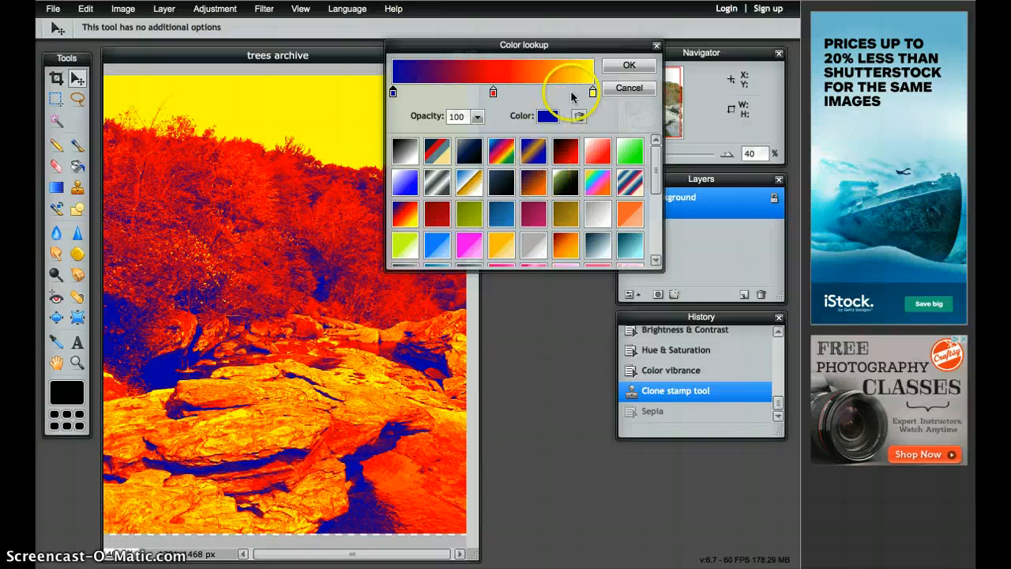
pyautogui.click(629, 67)
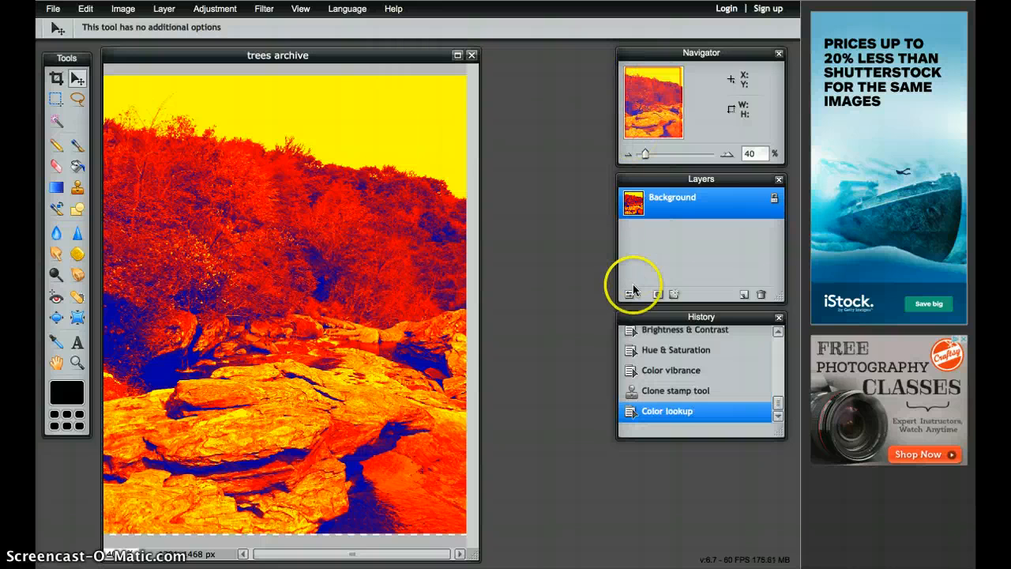
pyautogui.click(671, 393)
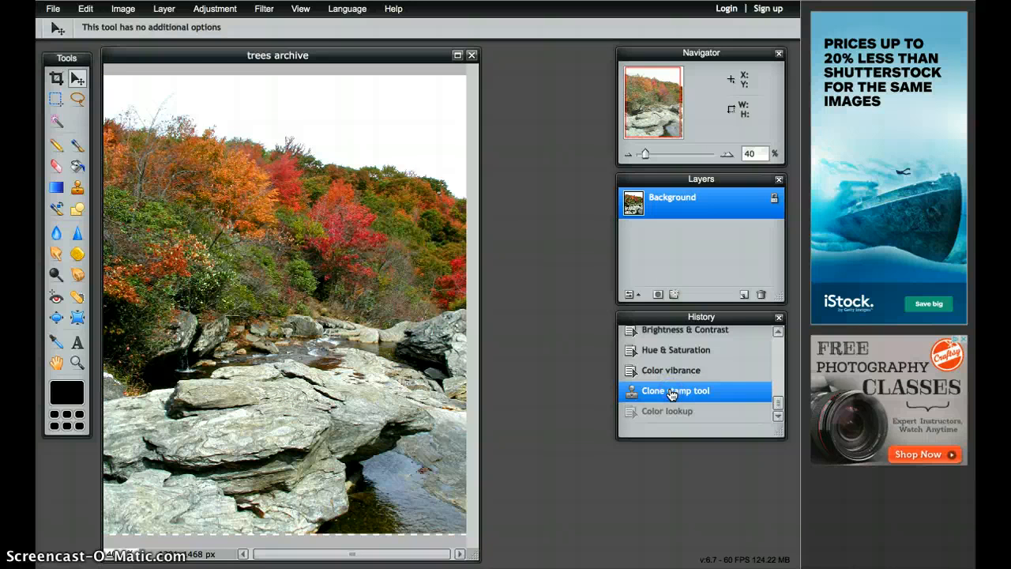
# Preview monochromatic noise on the photo with the amount raised to 192, and discard it
pyautogui.click(264, 8)
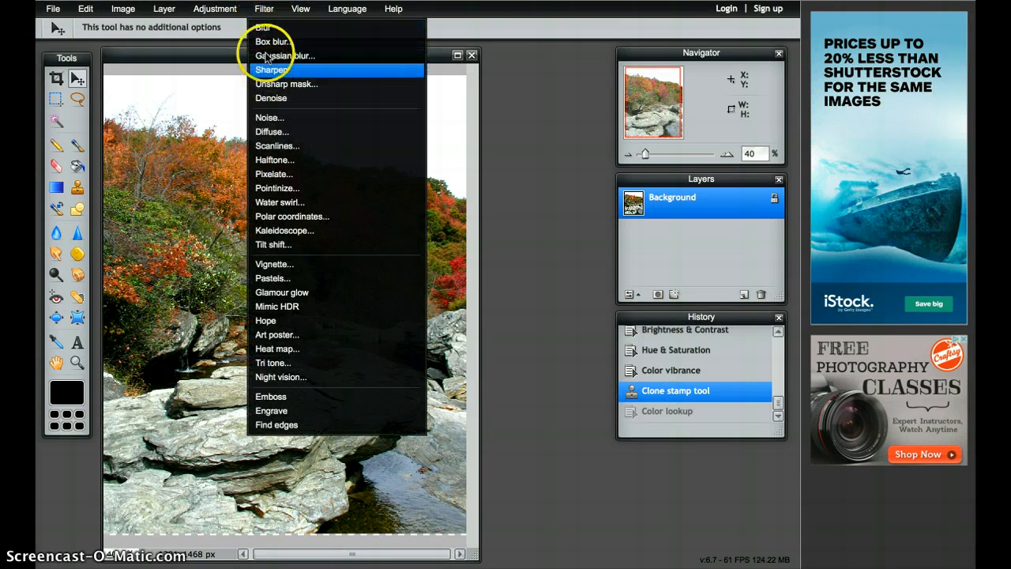
pyautogui.click(269, 117)
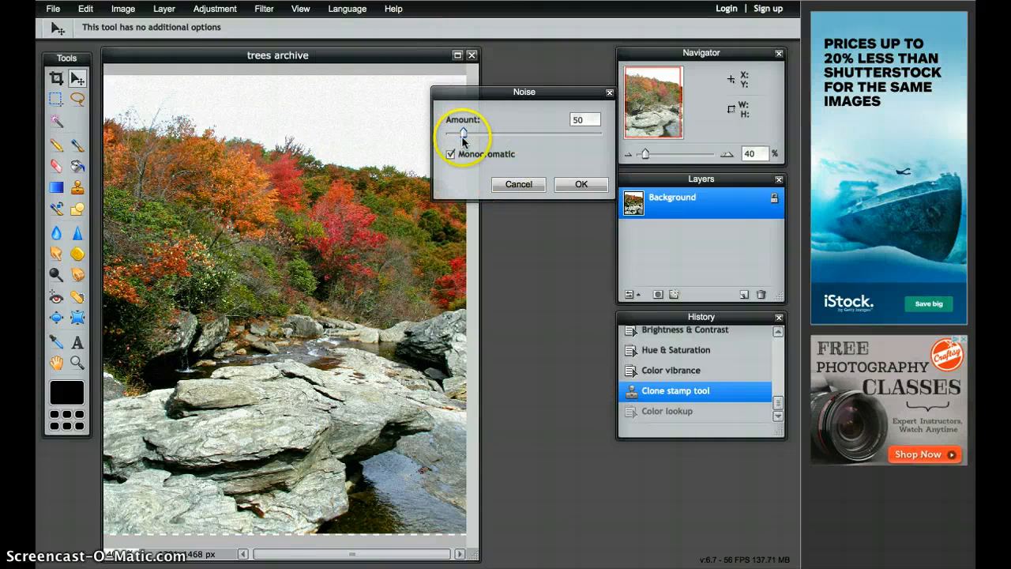
pyautogui.moveTo(461, 136); pyautogui.dragTo(520, 138)
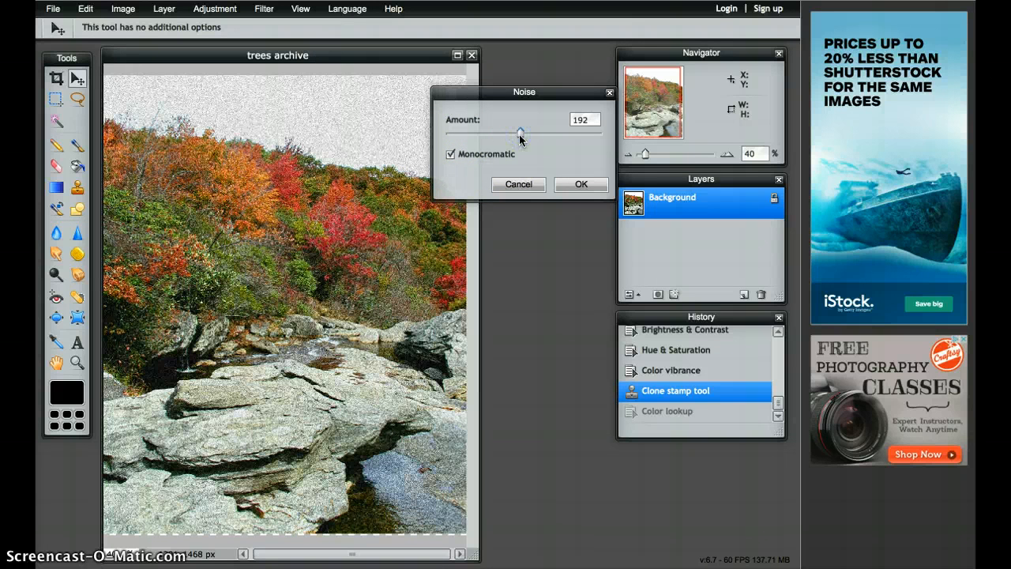
pyautogui.click(517, 185)
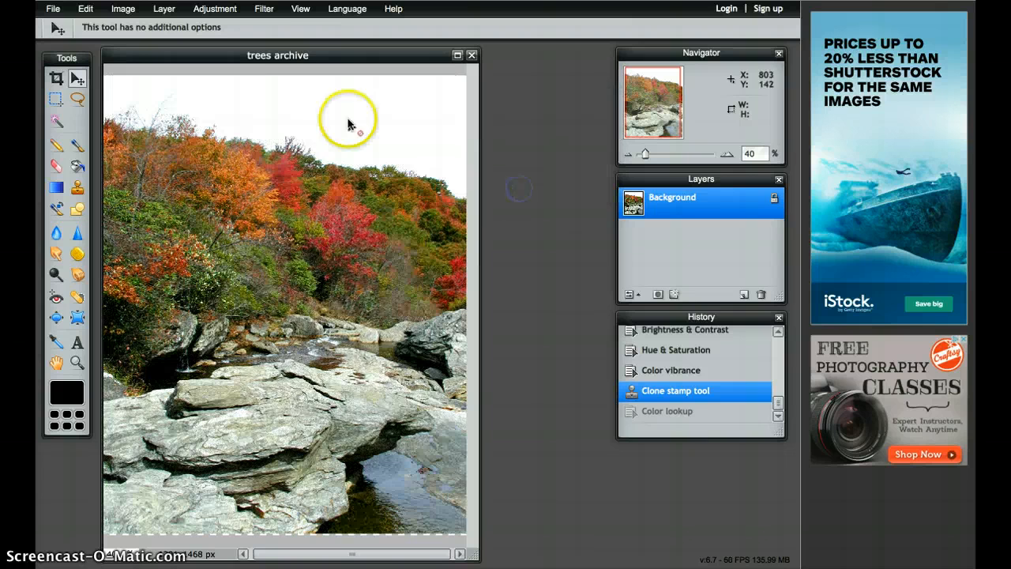
# Preview the Pointinize filter with the Dots option on the photo, and discard it
pyautogui.click(261, 11)
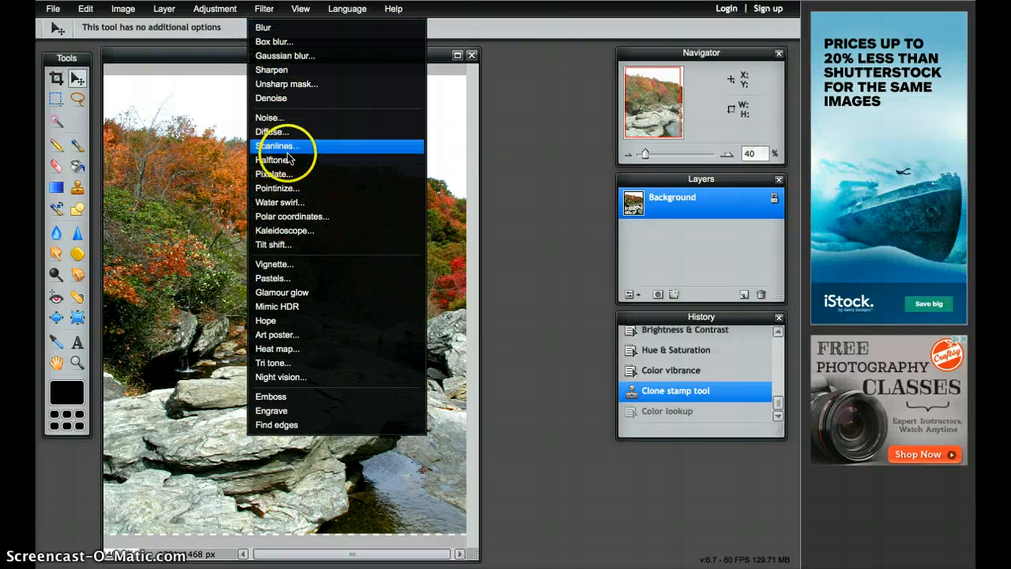
pyautogui.click(281, 188)
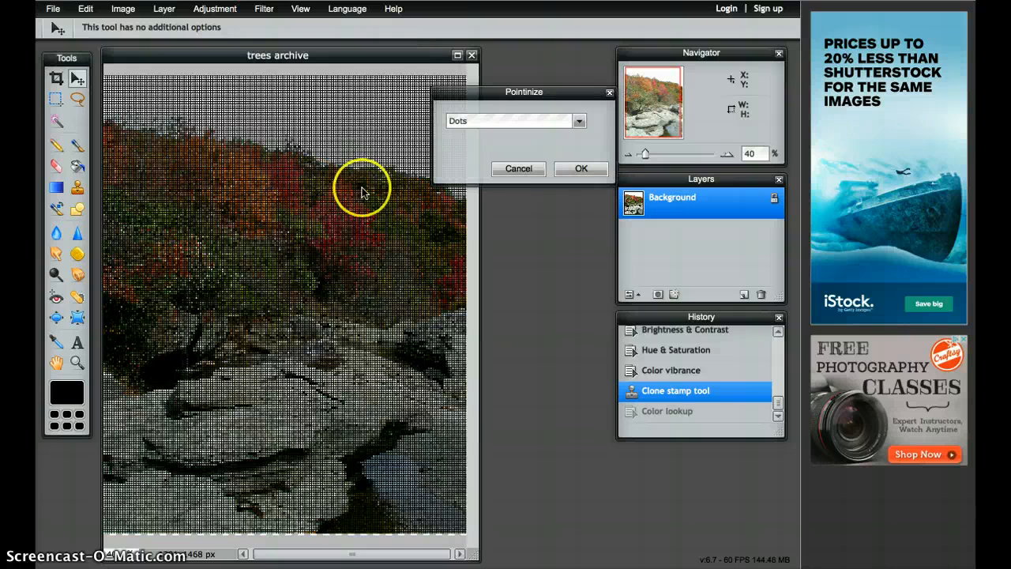
pyautogui.click(522, 172)
# Preview a size 50 vignette on the photo in black, near-white and a red sampled from the trees, and discard it
pyautogui.click(269, 9)
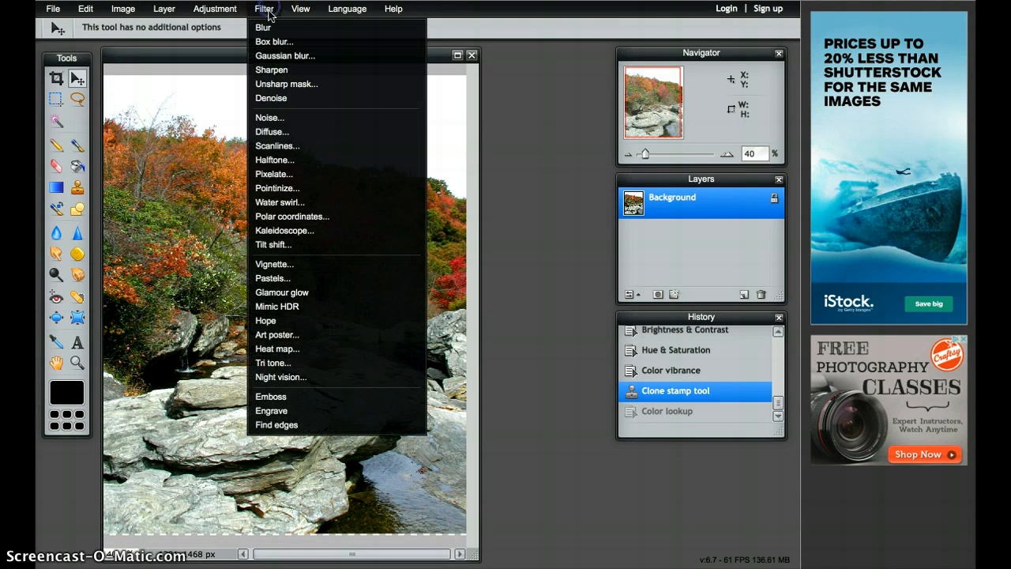
pyautogui.click(274, 265)
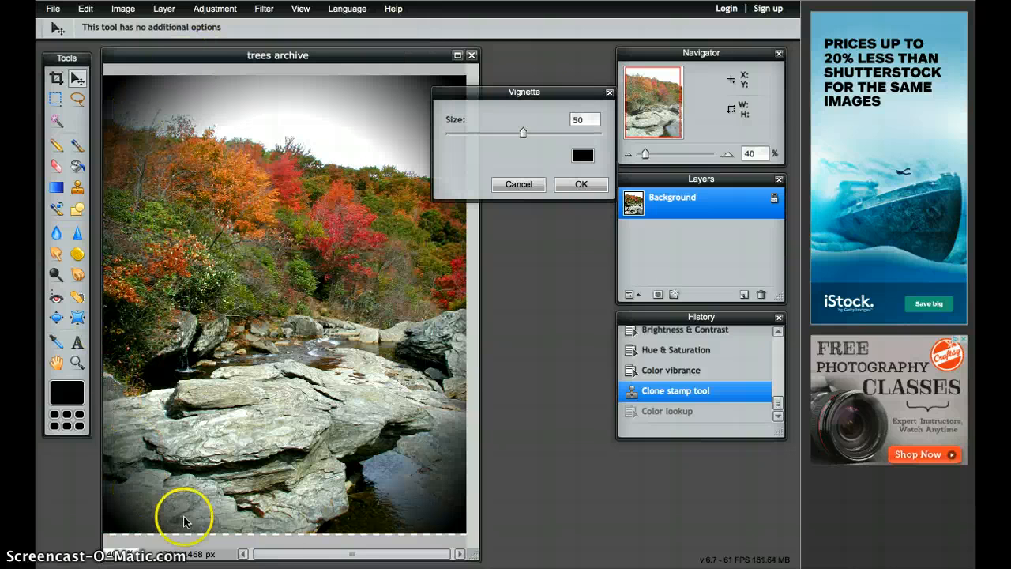
pyautogui.click(582, 162)
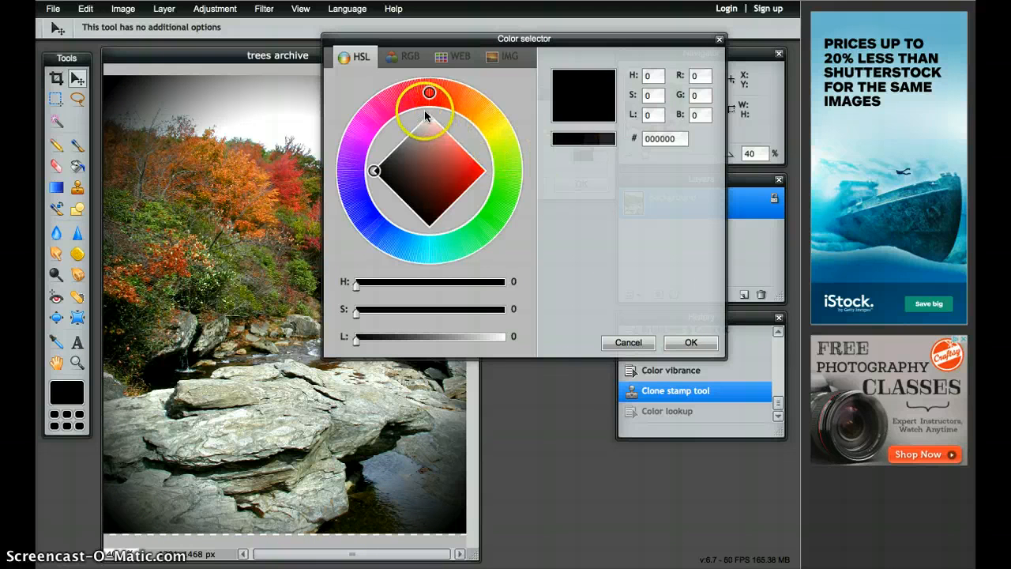
pyautogui.click(429, 117)
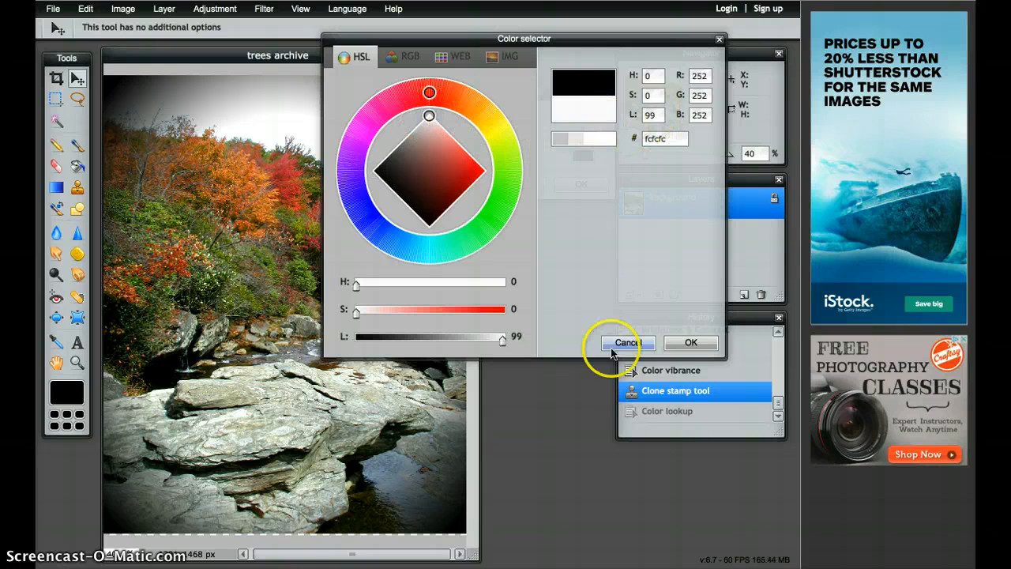
pyautogui.click(689, 343)
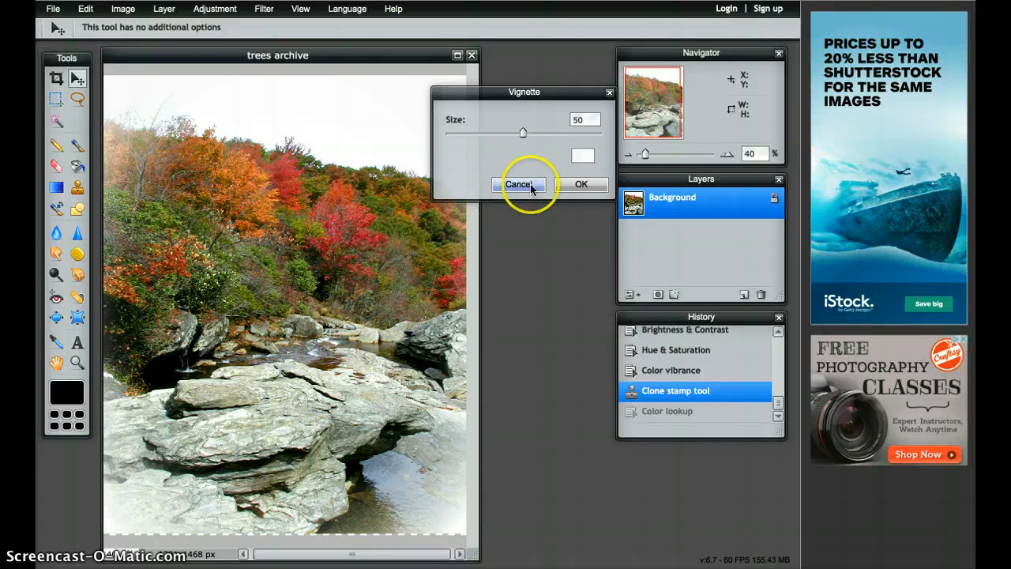
pyautogui.click(582, 153)
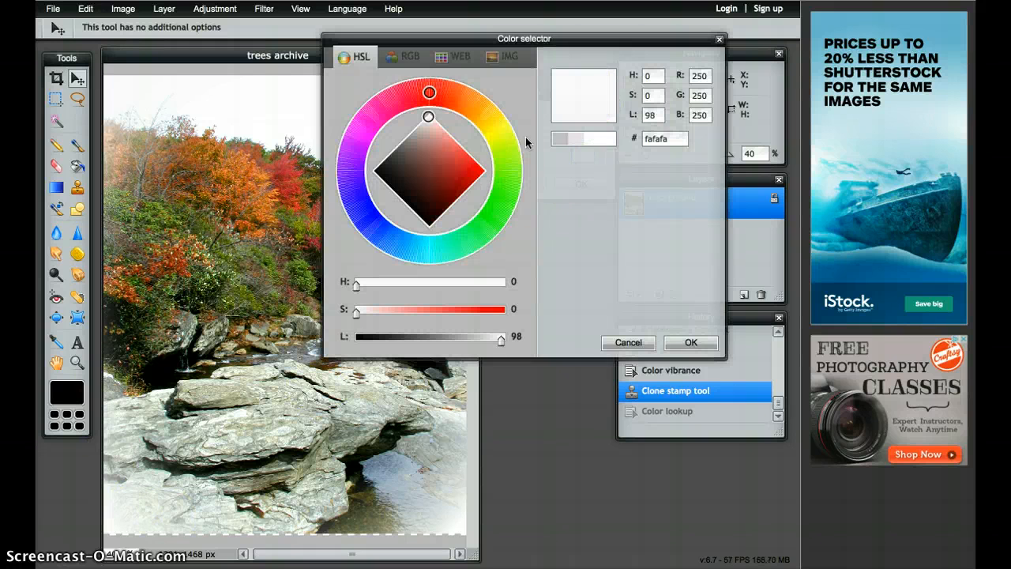
pyautogui.click(281, 175)
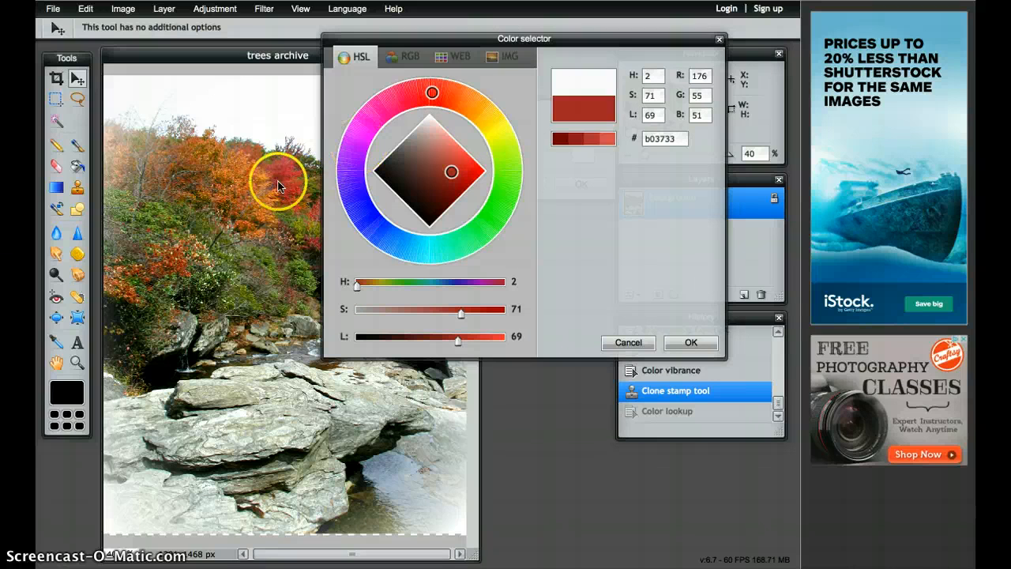
pyautogui.click(692, 343)
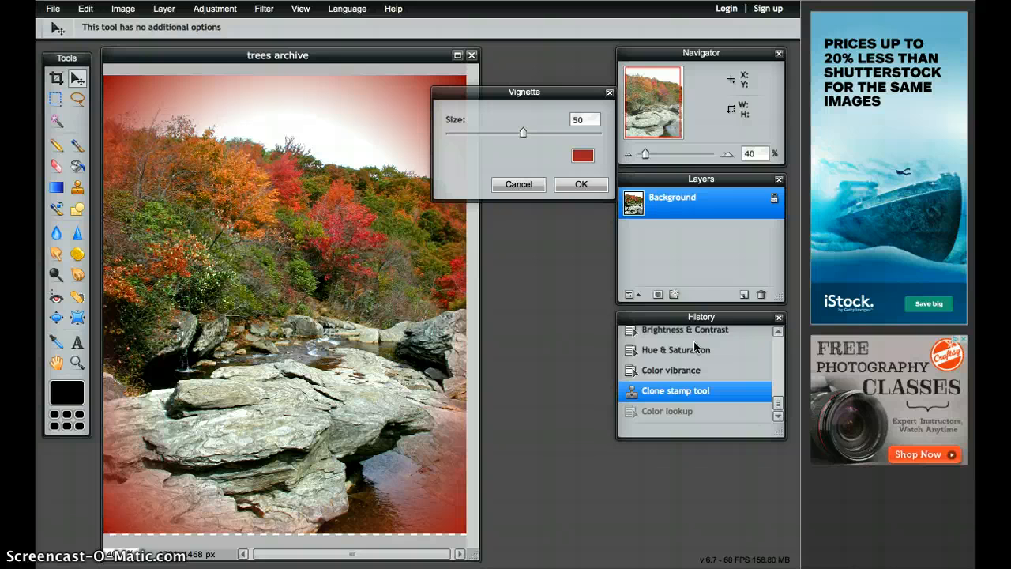
pyautogui.click(518, 184)
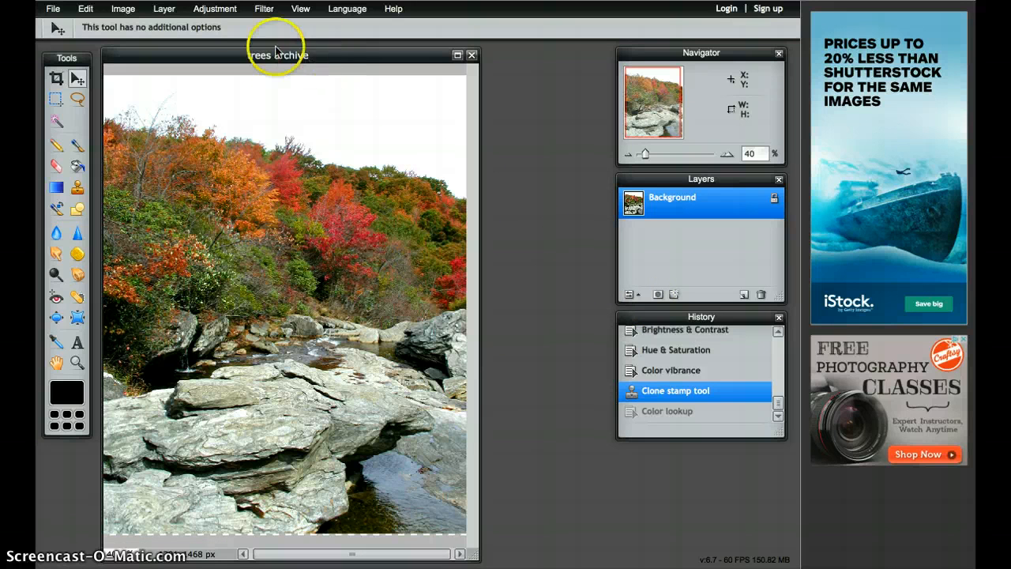
# Try out the Glamour glow filter on the photo and revert to the Clone stamp state
pyautogui.click(265, 9)
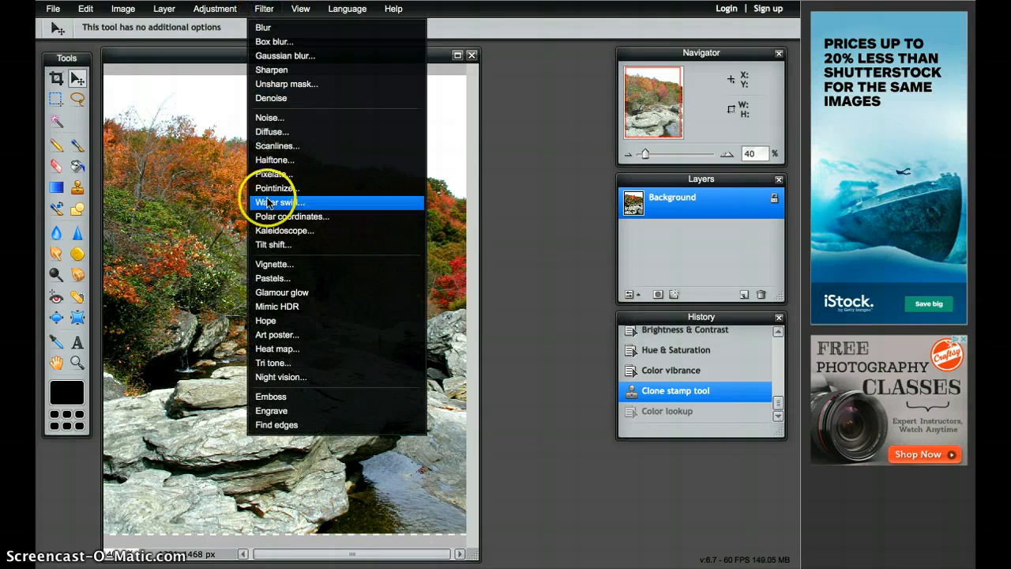
pyautogui.click(295, 294)
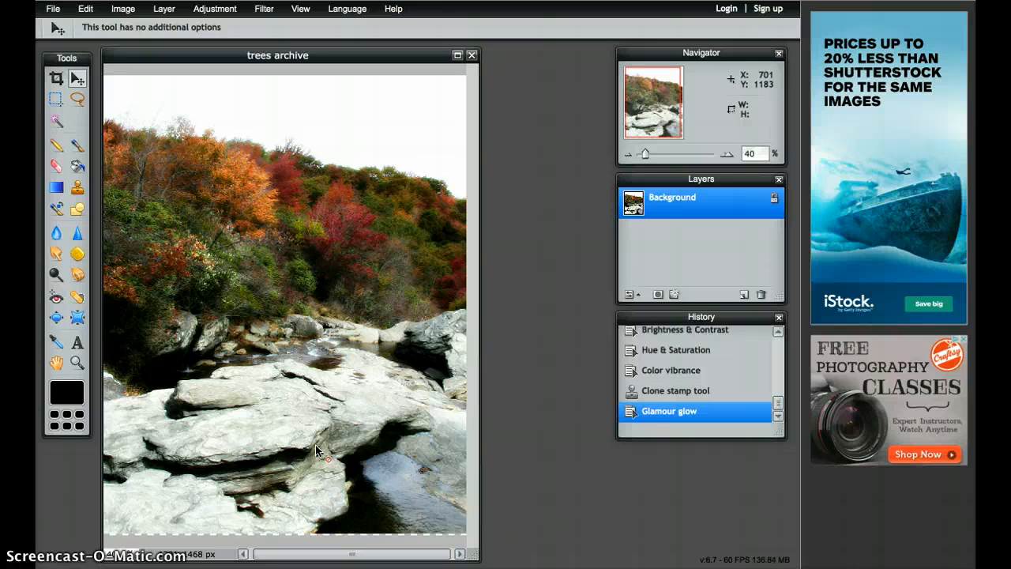
pyautogui.click(676, 390)
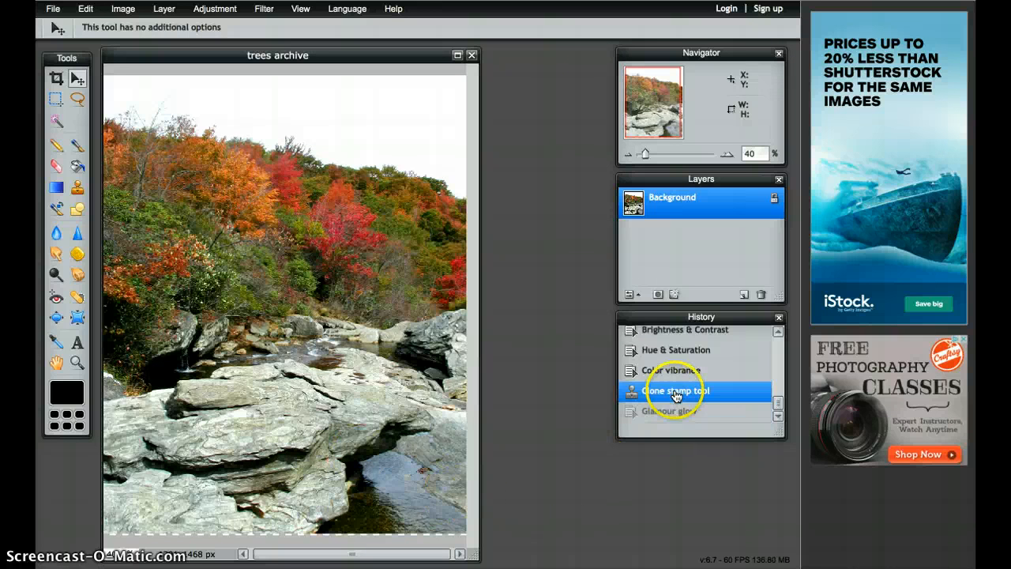
# Preview the Art poster filter on the photo with amount 40 and color 32, and discard it
pyautogui.click(263, 9)
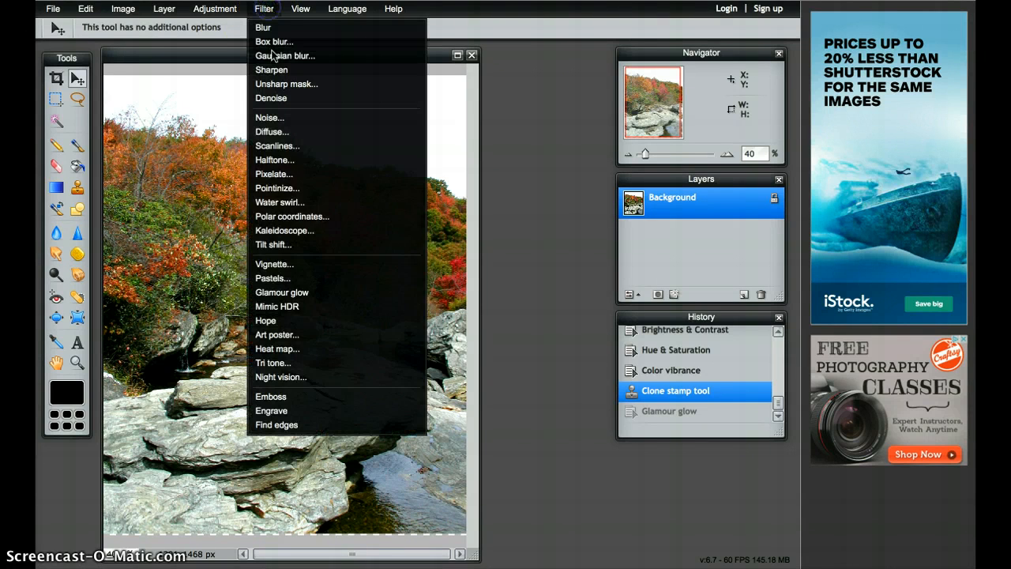
pyautogui.click(290, 336)
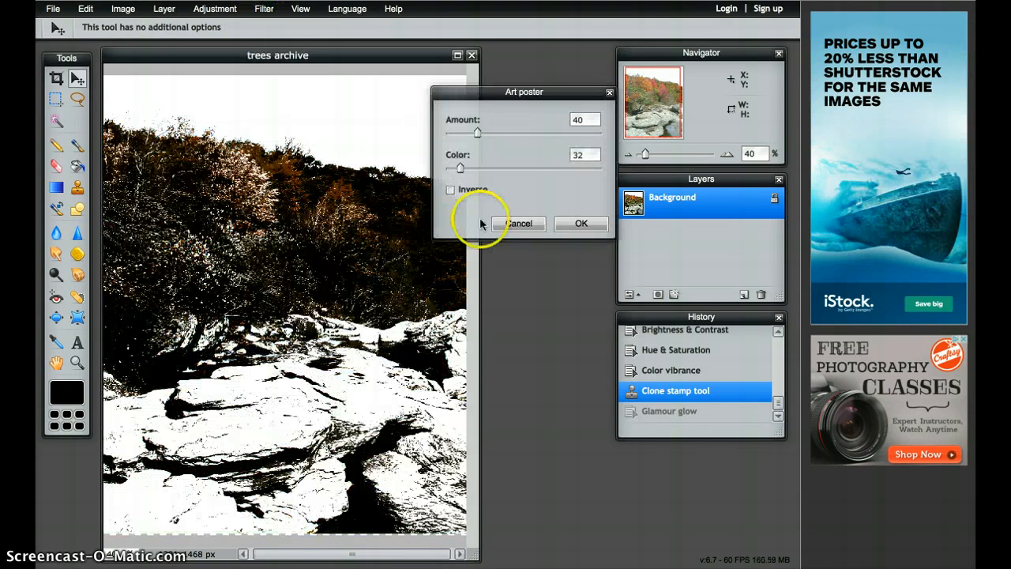
pyautogui.click(521, 223)
# Apply the Hope filter to the photo
pyautogui.click(264, 9)
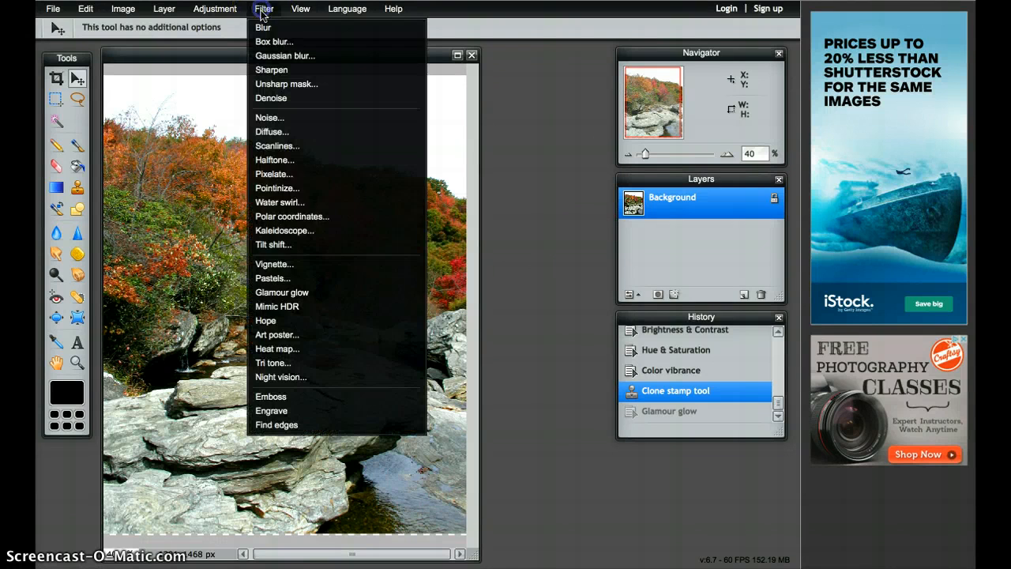
pyautogui.click(269, 321)
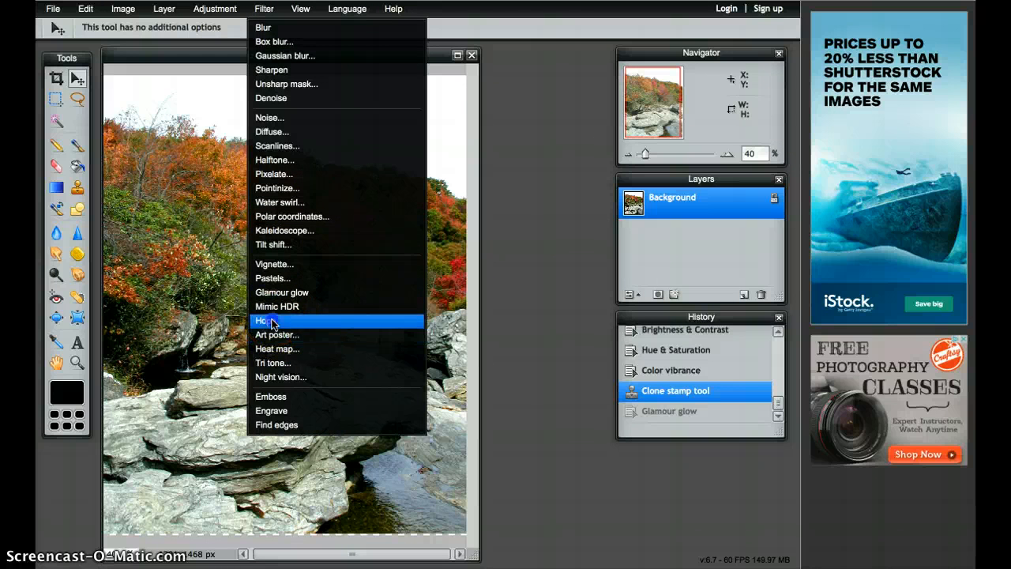
pyautogui.click(439, 313)
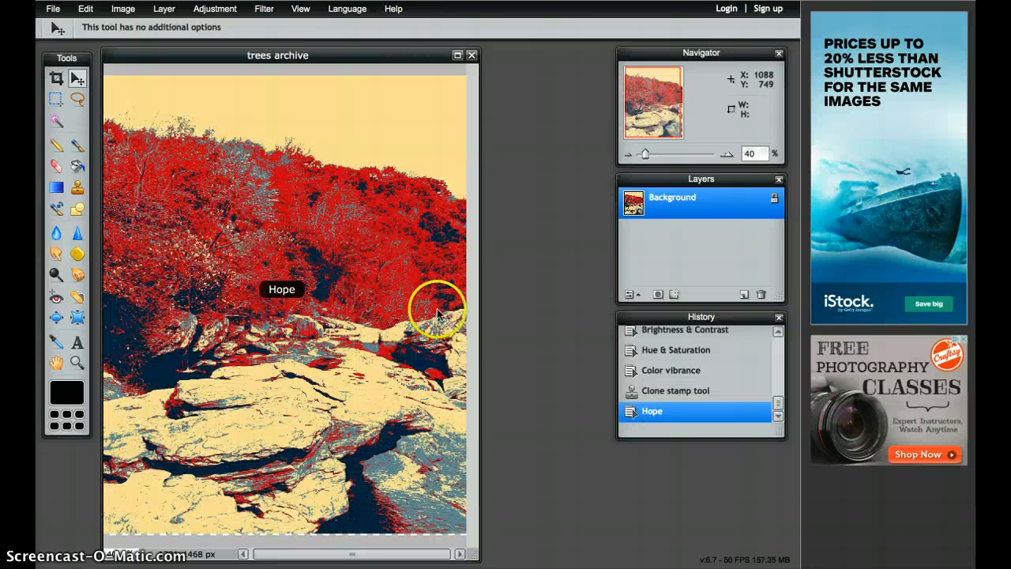
pyautogui.click(514, 289)
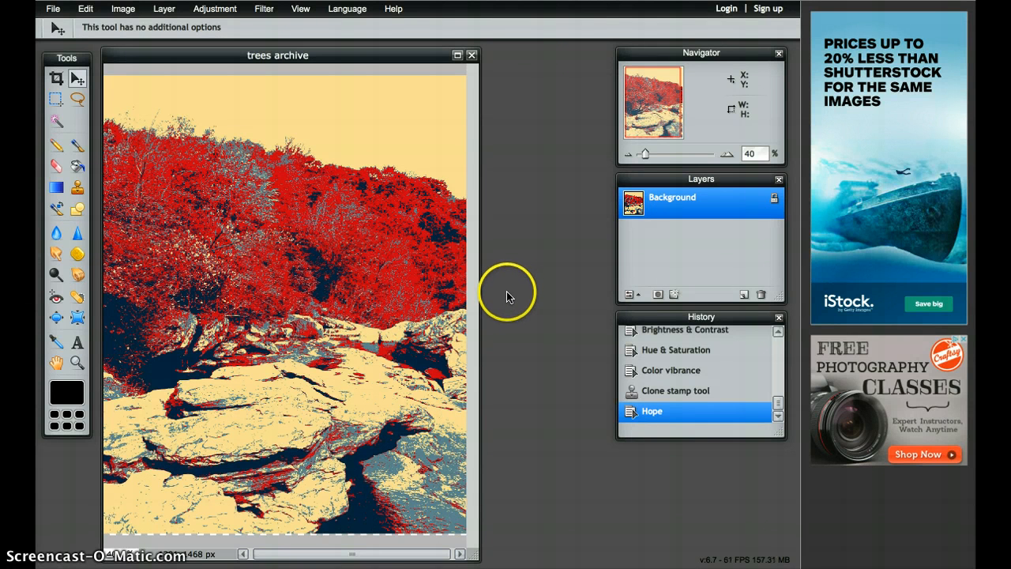
# Save the filtered photo to the computer as "trees effect" in TIFF format in the For video folder
pyautogui.click(52, 10)
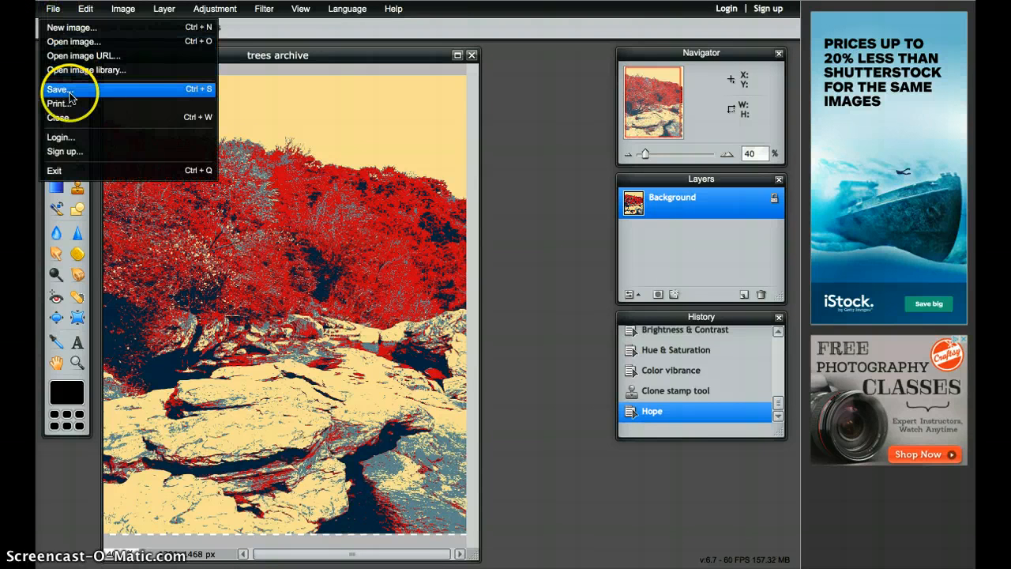
pyautogui.click(69, 95)
pyautogui.click(452, 237)
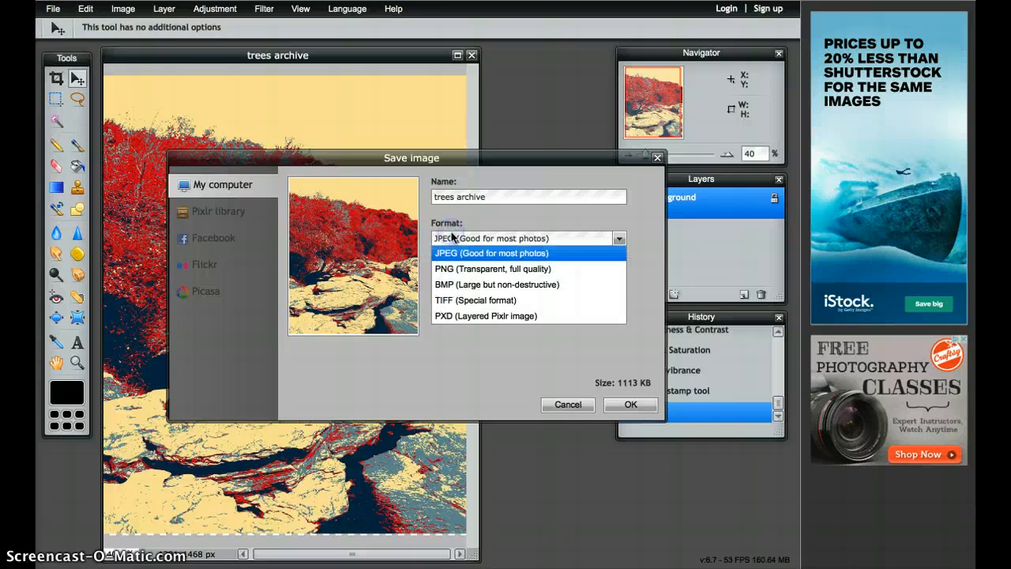
pyautogui.click(454, 300)
pyautogui.click(511, 196)
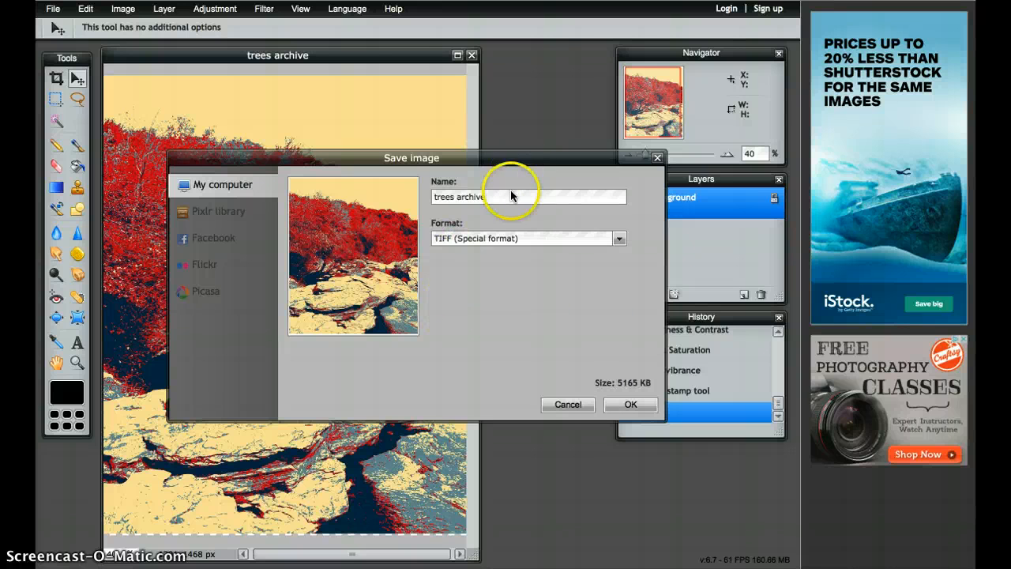
pyautogui.click(481, 195)
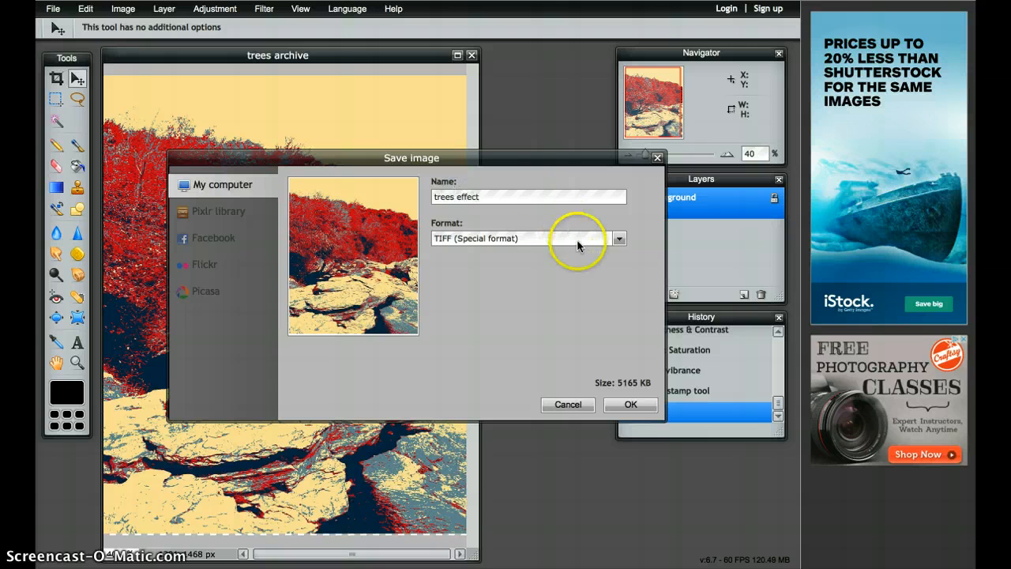
pyautogui.click(630, 405)
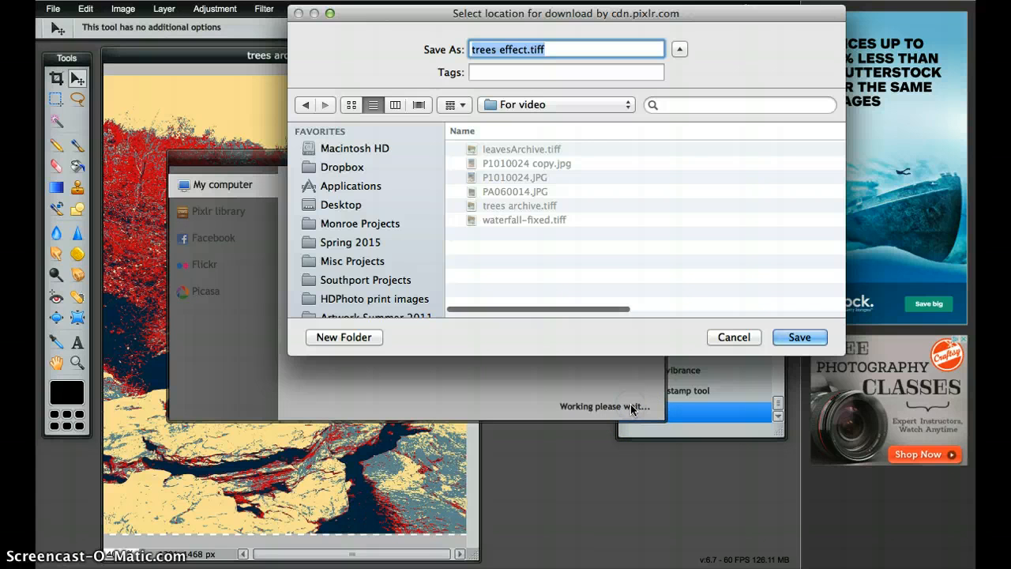
pyautogui.click(795, 339)
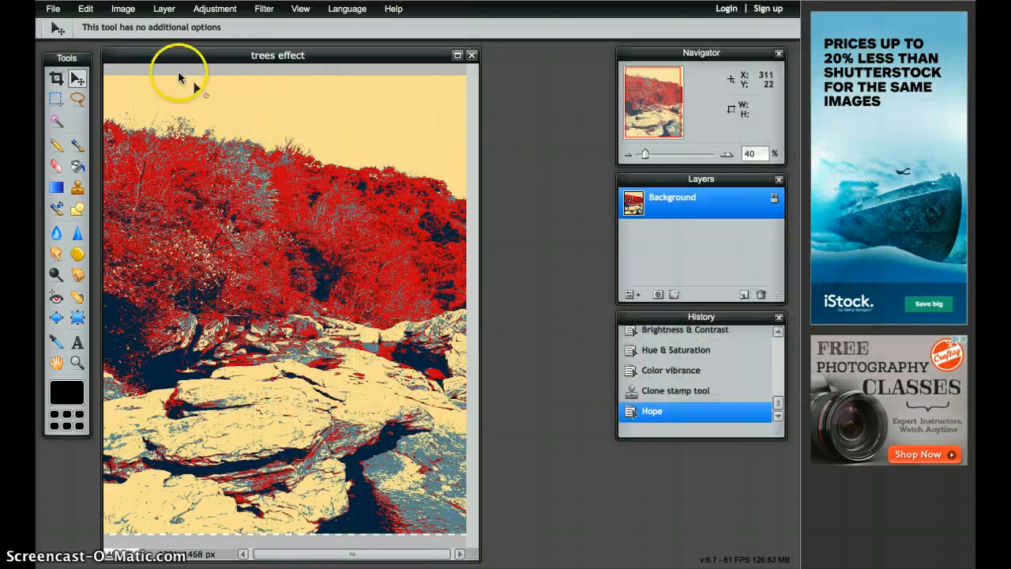
# Resize the image to a width of 500 pixels with constrained proportions
pyautogui.click(123, 10)
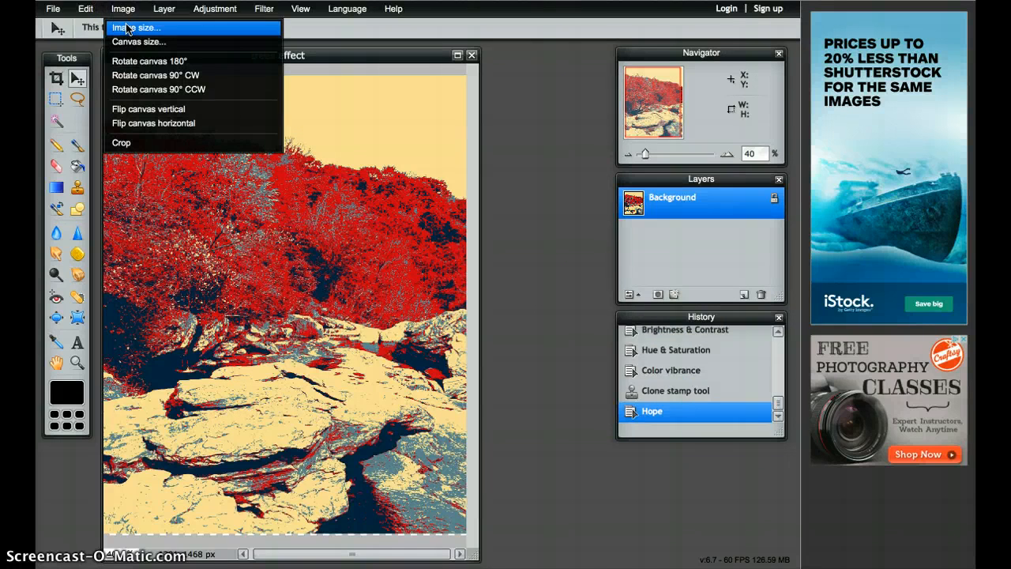
pyautogui.click(136, 30)
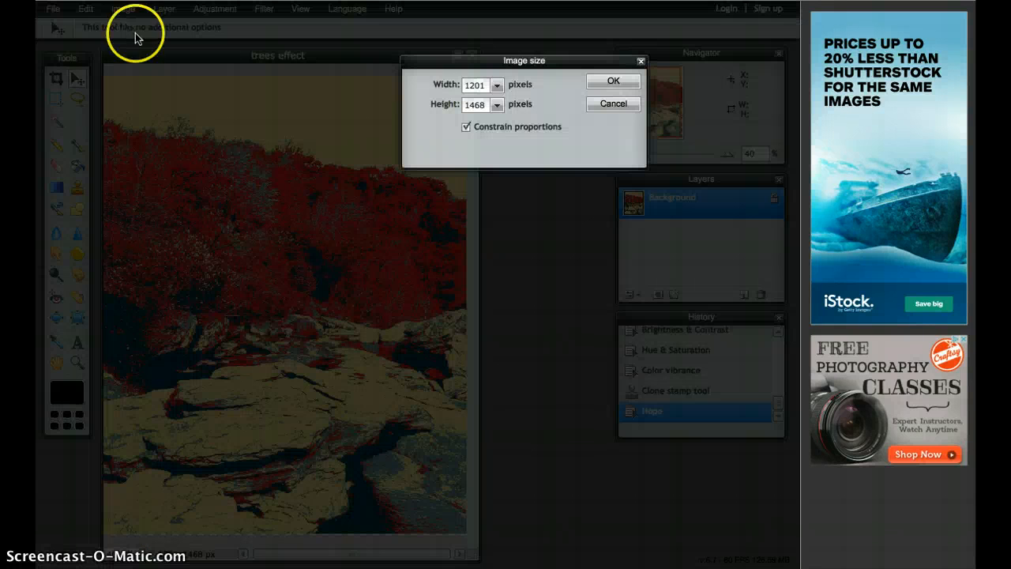
pyautogui.doubleClick(482, 86)
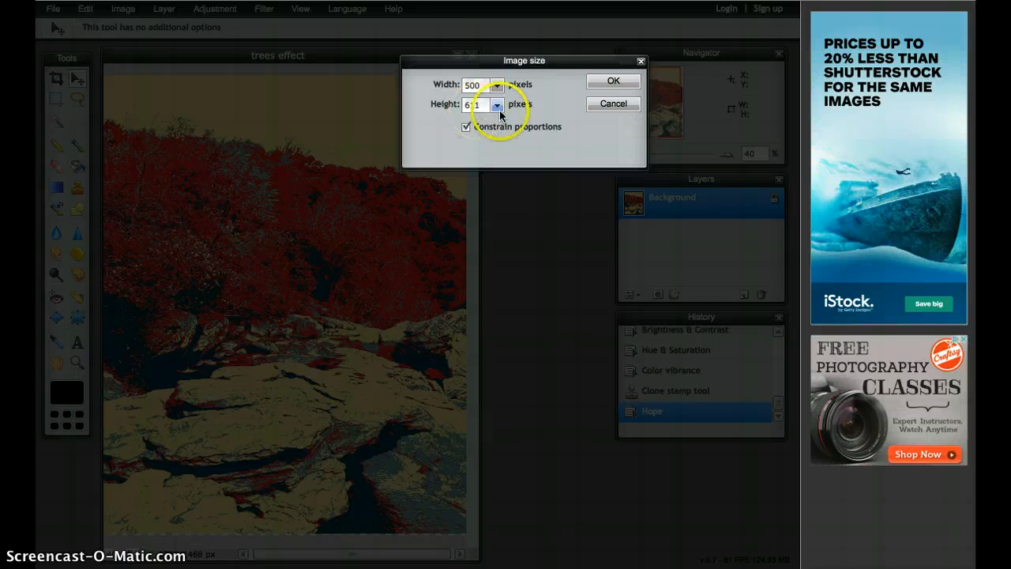
pyautogui.click(614, 84)
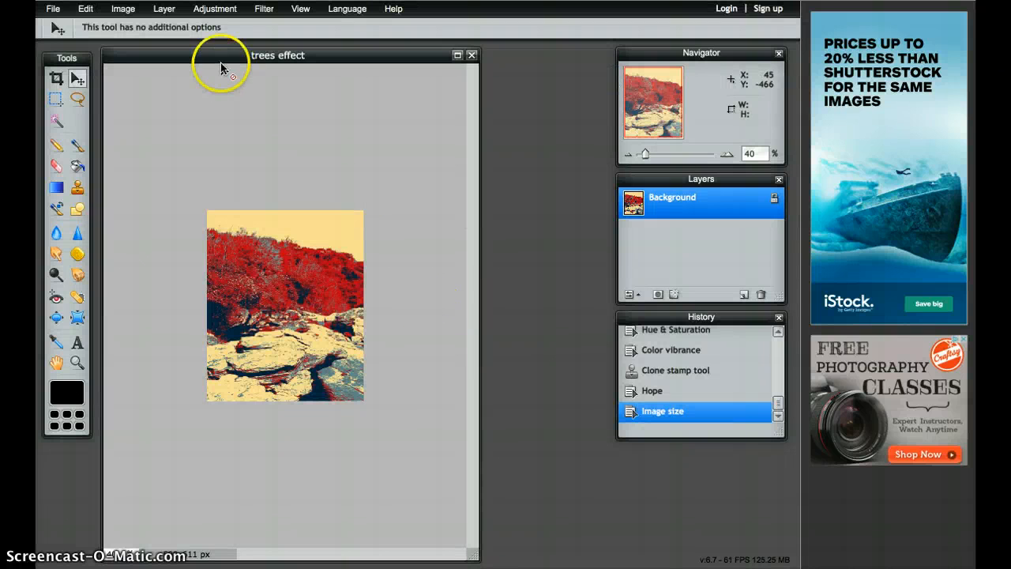
# Save the resized image as "treesWeb" in JPEG format at quality 80 in the For video folder, and close it without saving again
pyautogui.click(52, 8)
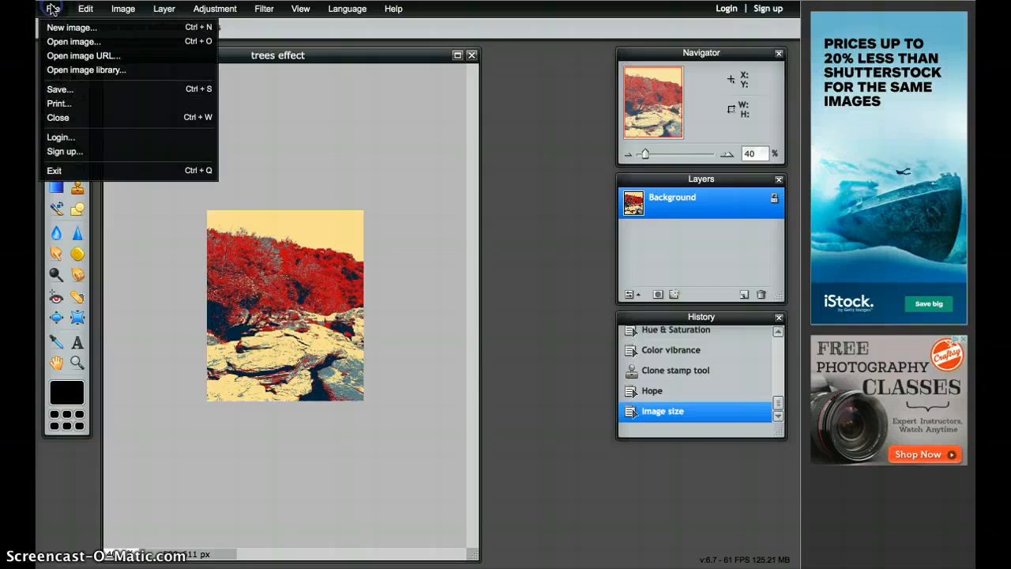
pyautogui.click(63, 89)
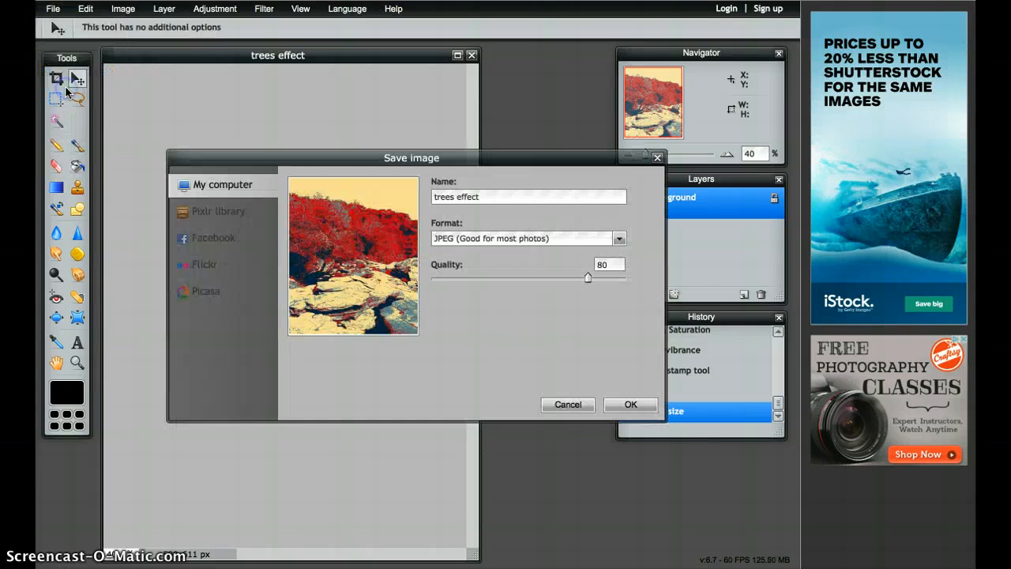
pyautogui.click(492, 238)
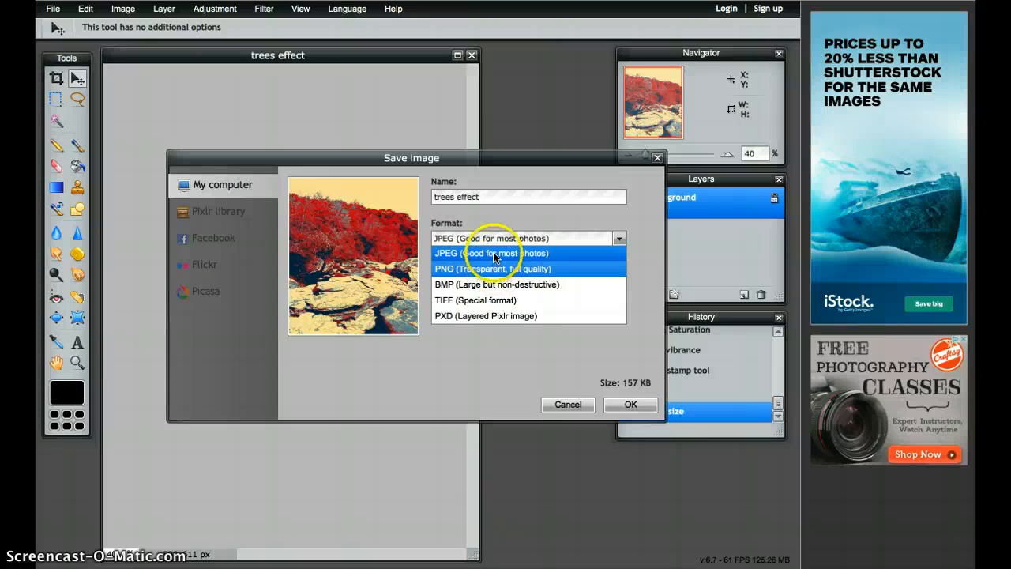
pyautogui.click(494, 253)
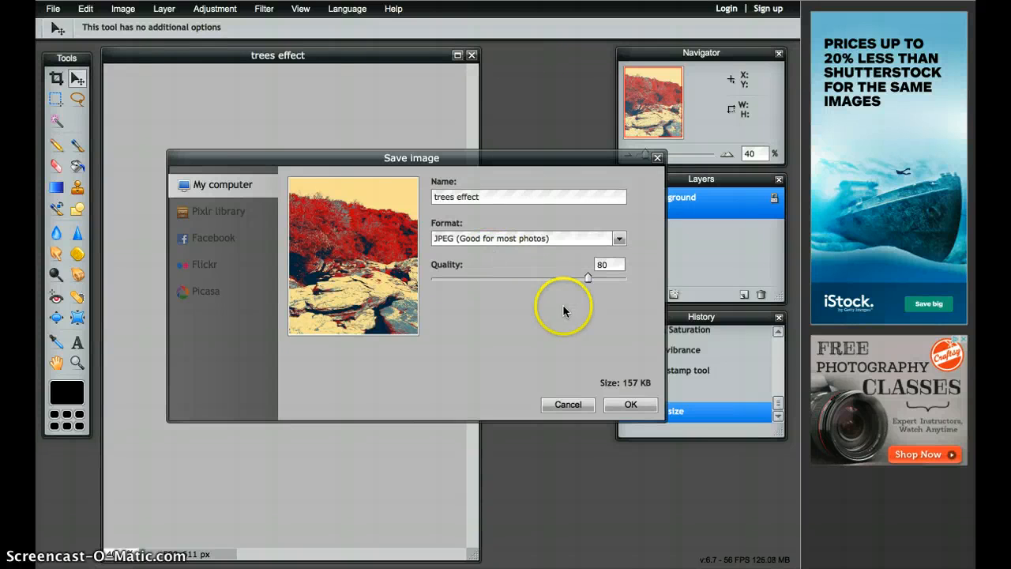
pyautogui.moveTo(587, 278)
pyautogui.mouseDown()
pyautogui.moveTo(510, 275)
pyautogui.moveTo(582, 284)
pyautogui.mouseUp()
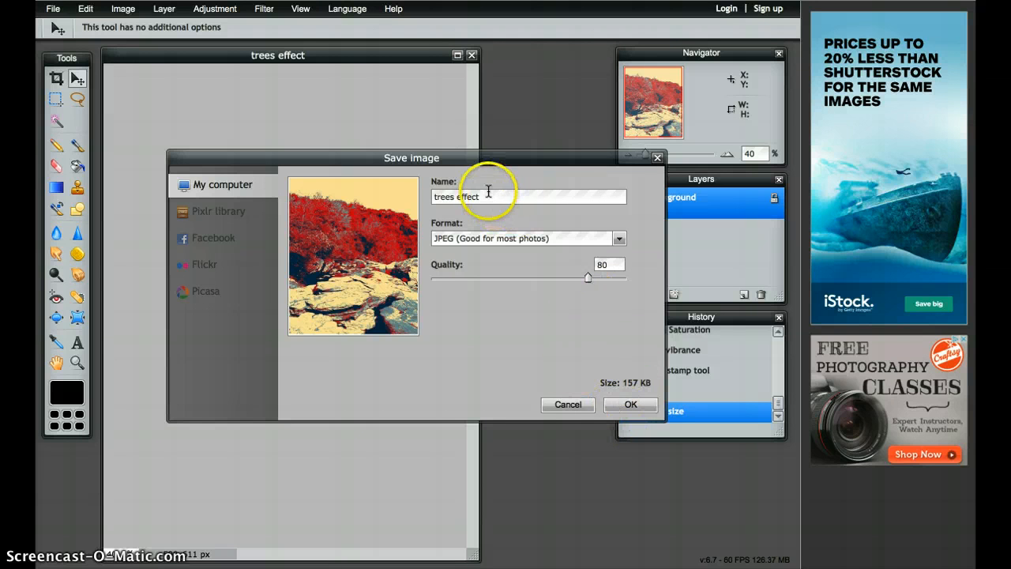
pyautogui.moveTo(488, 192); pyautogui.dragTo(463, 192)
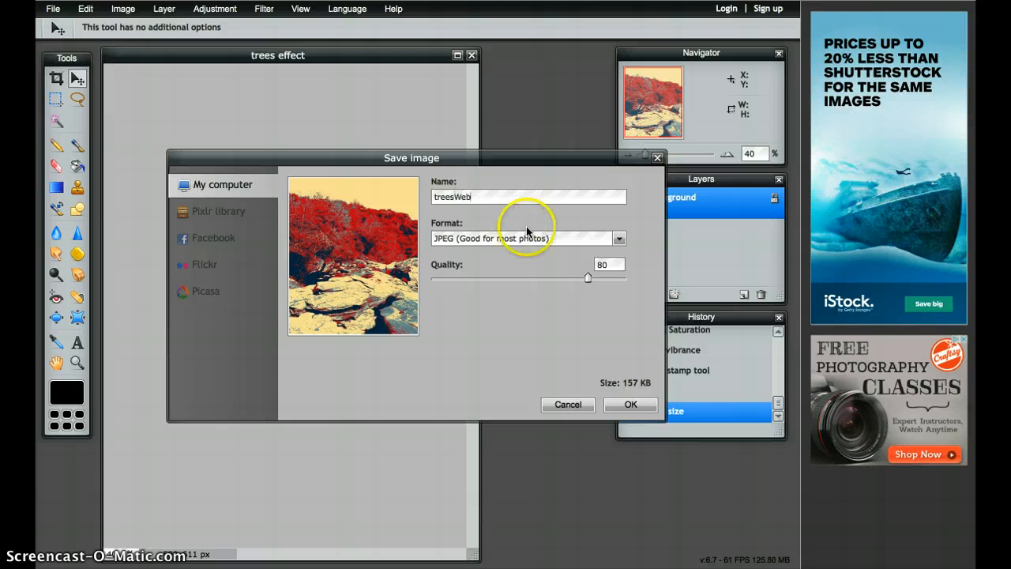
pyautogui.click(630, 403)
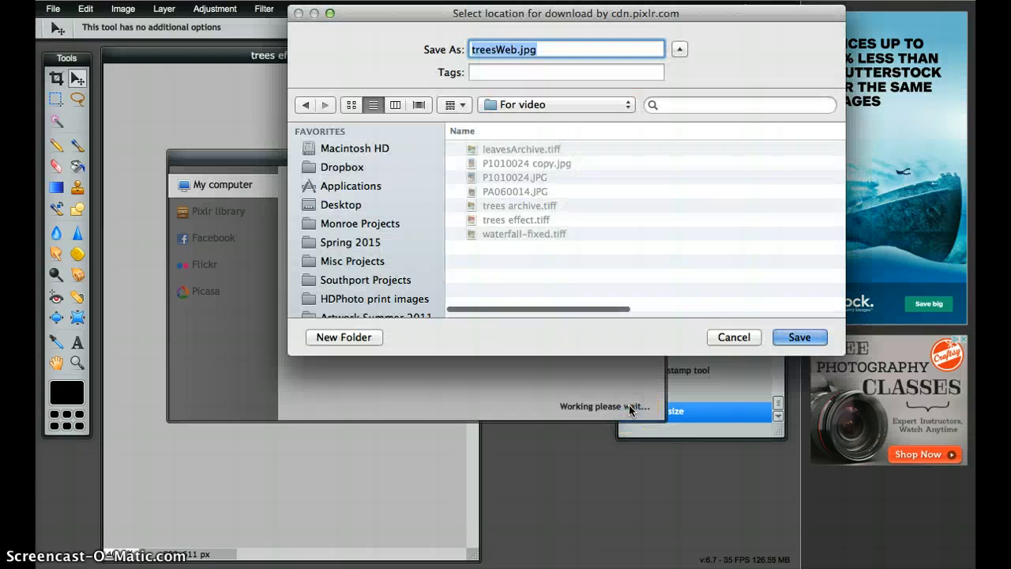
pyautogui.click(798, 338)
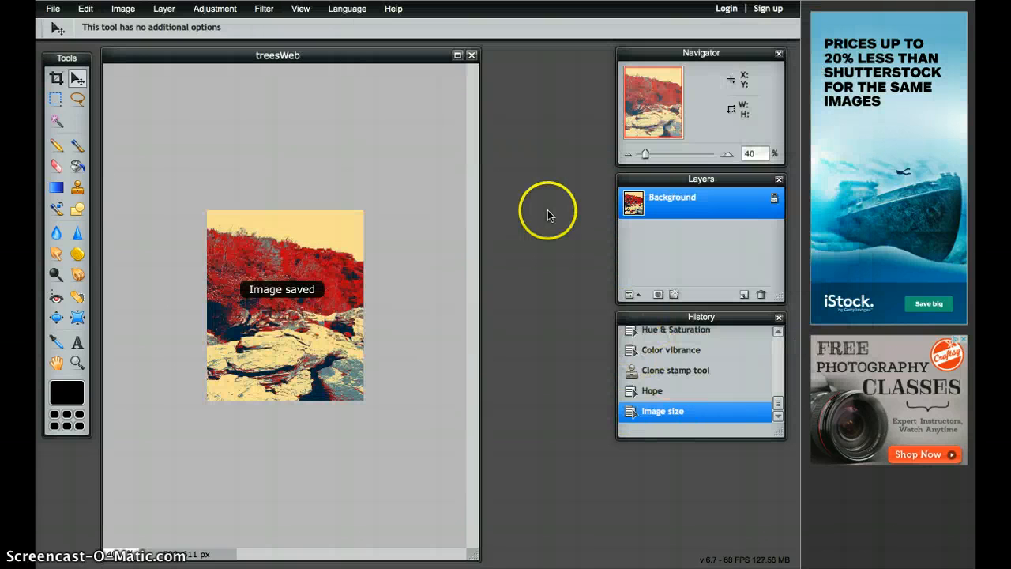
pyautogui.click(471, 56)
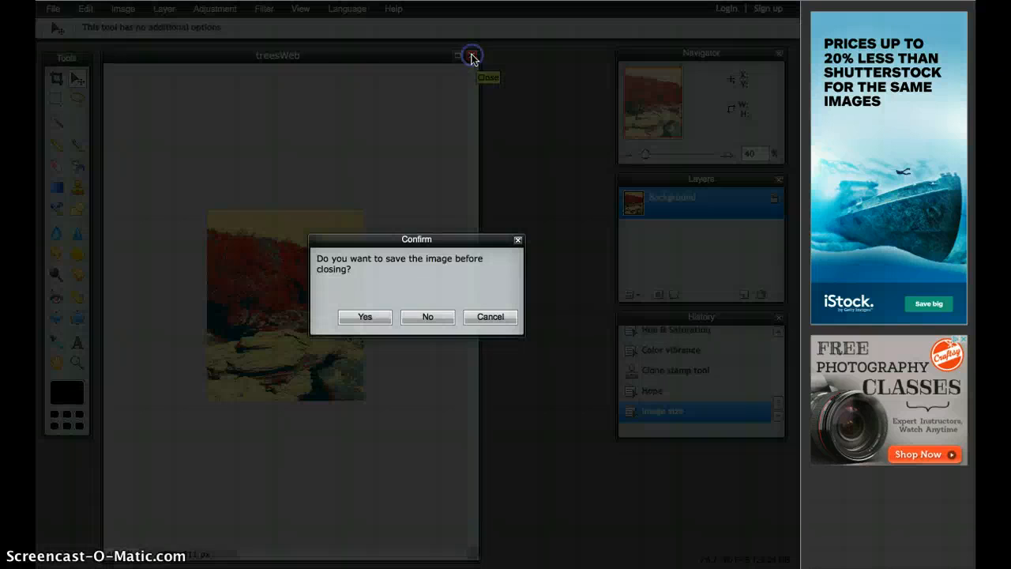
pyautogui.click(426, 318)
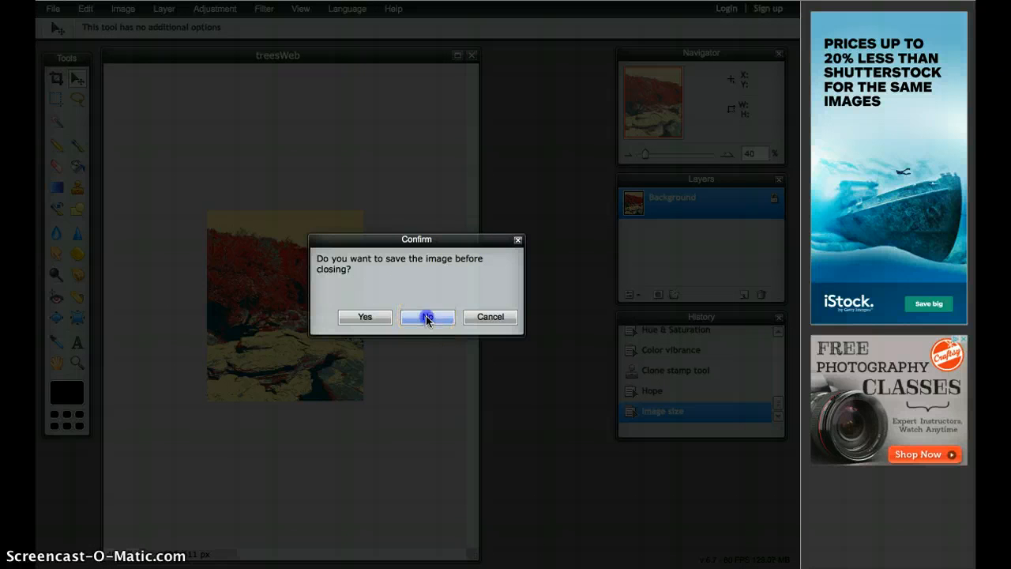